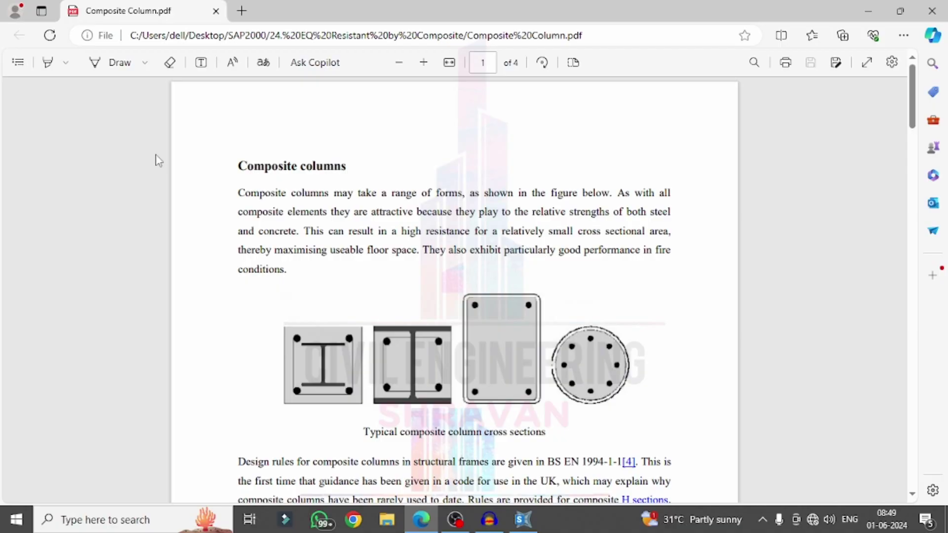
# - Set the drawing pen to red and put a tick mark over each of the four composite column cross sections
pyautogui.click(145, 62)
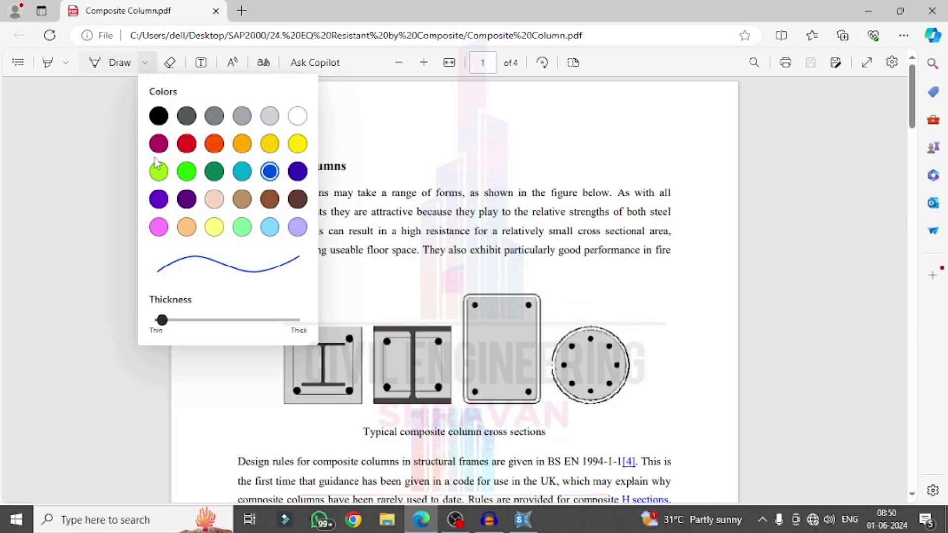
pyautogui.click(187, 143)
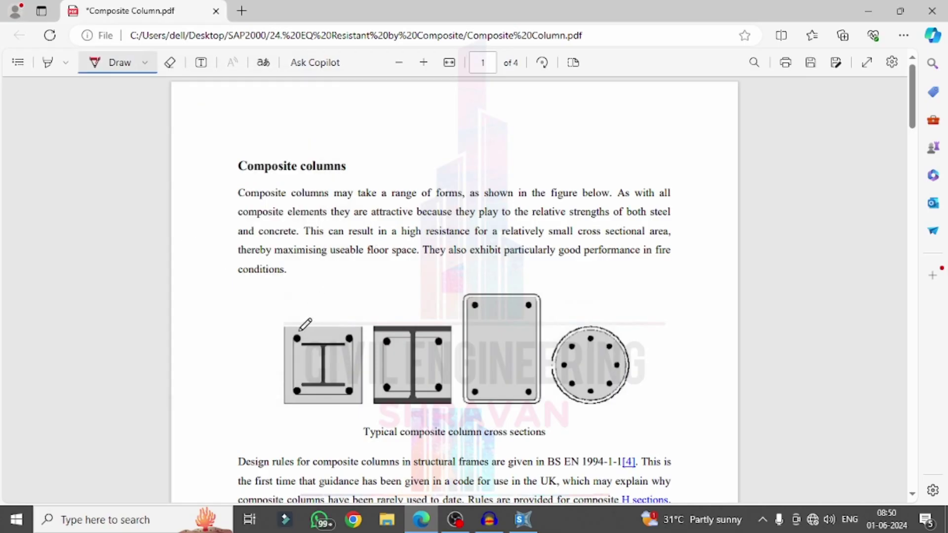
pyautogui.moveTo(276, 321)
pyautogui.mouseDown()
pyautogui.moveTo(286, 324)
pyautogui.moveTo(345, 265)
pyautogui.mouseUp()
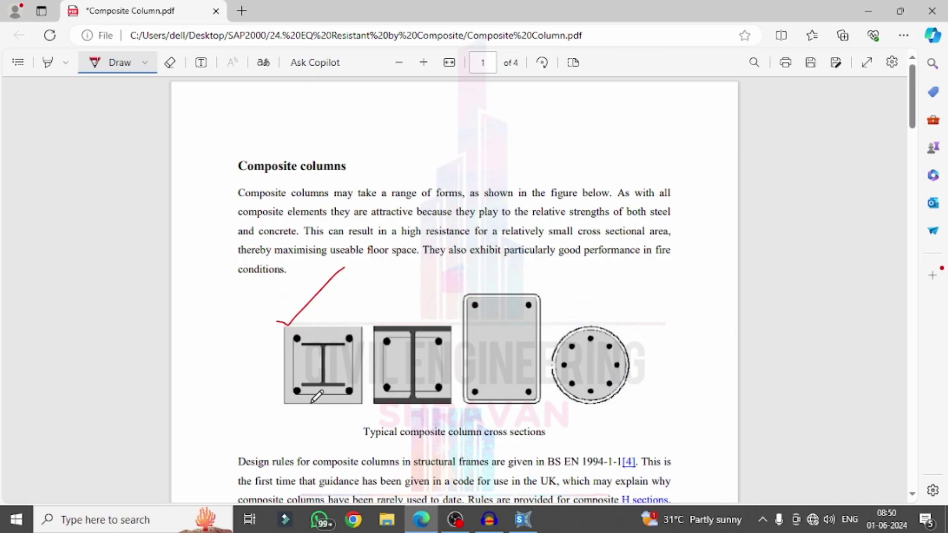
pyautogui.moveTo(385, 310)
pyautogui.mouseDown()
pyautogui.moveTo(410, 329)
pyautogui.moveTo(422, 297)
pyautogui.mouseUp()
pyautogui.moveTo(491, 281)
pyautogui.mouseDown()
pyautogui.moveTo(507, 292)
pyautogui.moveTo(535, 273)
pyautogui.mouseUp()
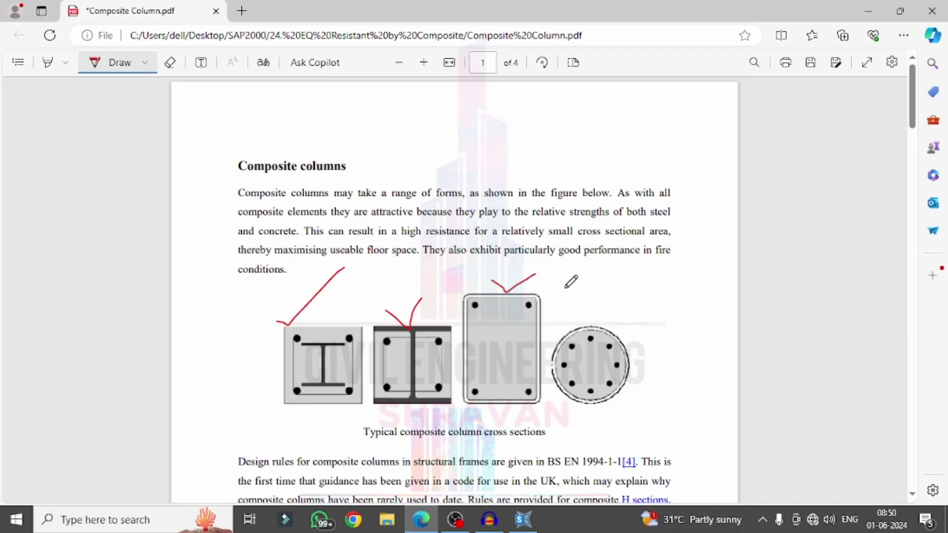
pyautogui.moveTo(573, 327)
pyautogui.mouseDown()
pyautogui.moveTo(589, 338)
pyautogui.moveTo(639, 306)
pyautogui.mouseUp()
# - Mark the inside of the rectangular hollow section and trace red outlines around the rectangular and circular sections
pyautogui.moveTo(502, 314); pyautogui.dragTo(505, 326)
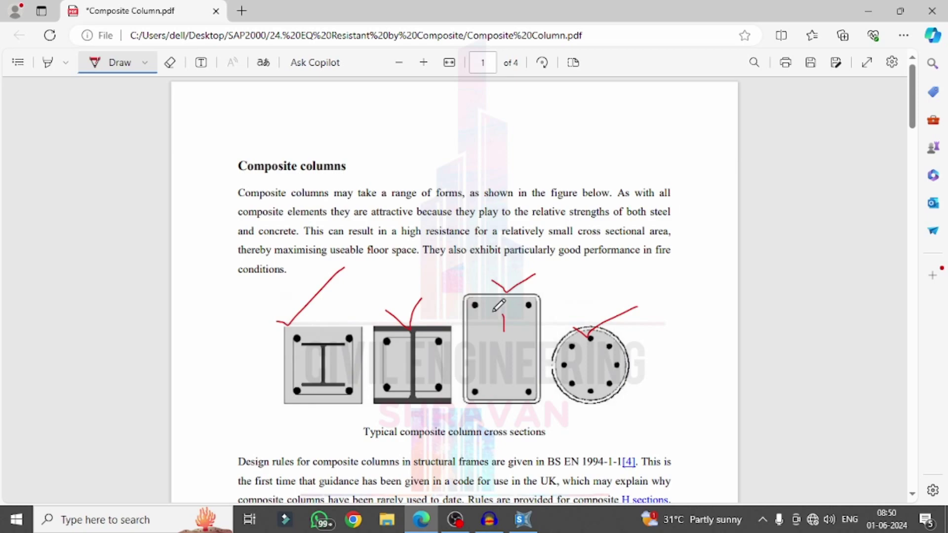
pyautogui.moveTo(492, 293)
pyautogui.mouseDown()
pyautogui.moveTo(541, 297)
pyautogui.moveTo(551, 316)
pyautogui.moveTo(535, 410)
pyautogui.moveTo(478, 398)
pyautogui.moveTo(462, 341)
pyautogui.moveTo(496, 292)
pyautogui.mouseUp()
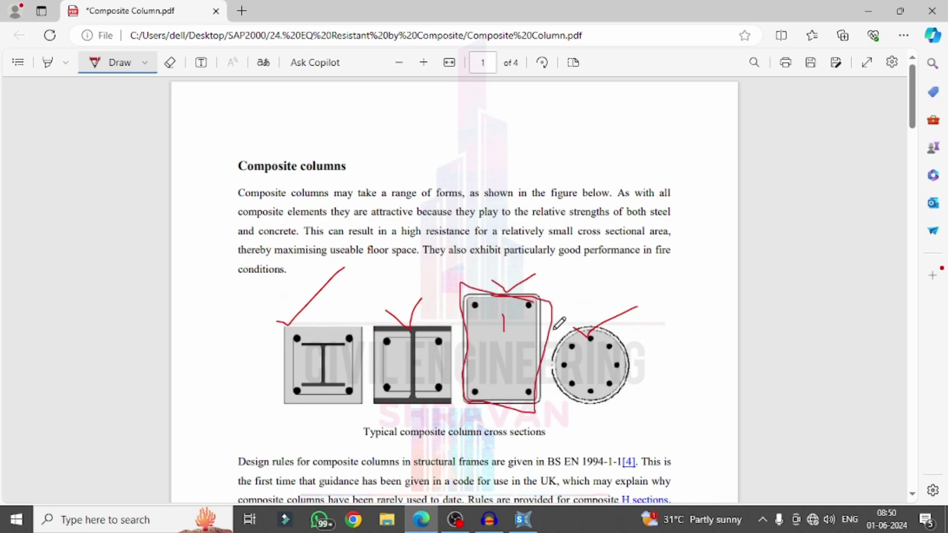
pyautogui.moveTo(598, 326)
pyautogui.mouseDown()
pyautogui.moveTo(562, 333)
pyautogui.moveTo(556, 374)
pyautogui.moveTo(585, 397)
pyautogui.moveTo(615, 400)
pyautogui.moveTo(650, 363)
pyautogui.moveTo(598, 328)
pyautogui.mouseUp()
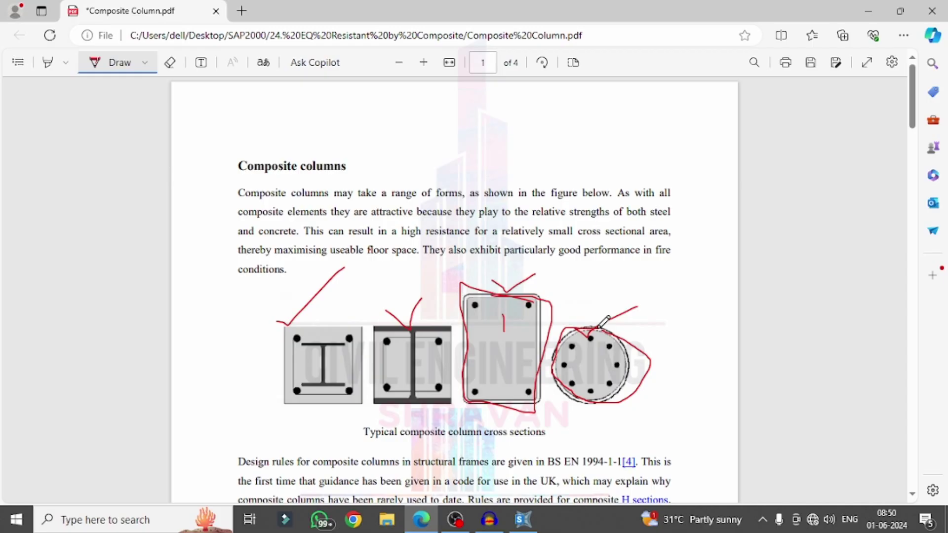
# - Go through the document to the Millennium Tower photo on page 4 and put a red tick on it
pyautogui.scroll(-7, 592, 321)
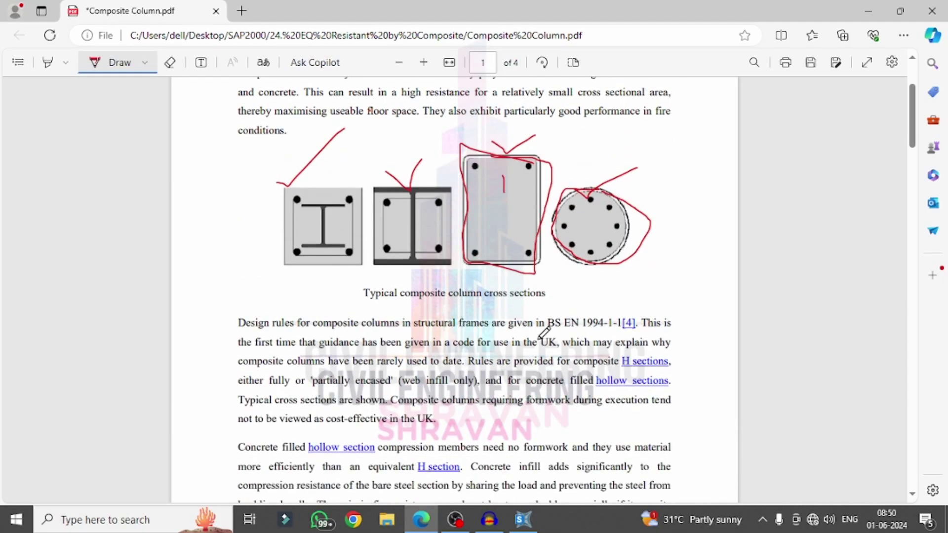
pyautogui.scroll(-15, 462, 313)
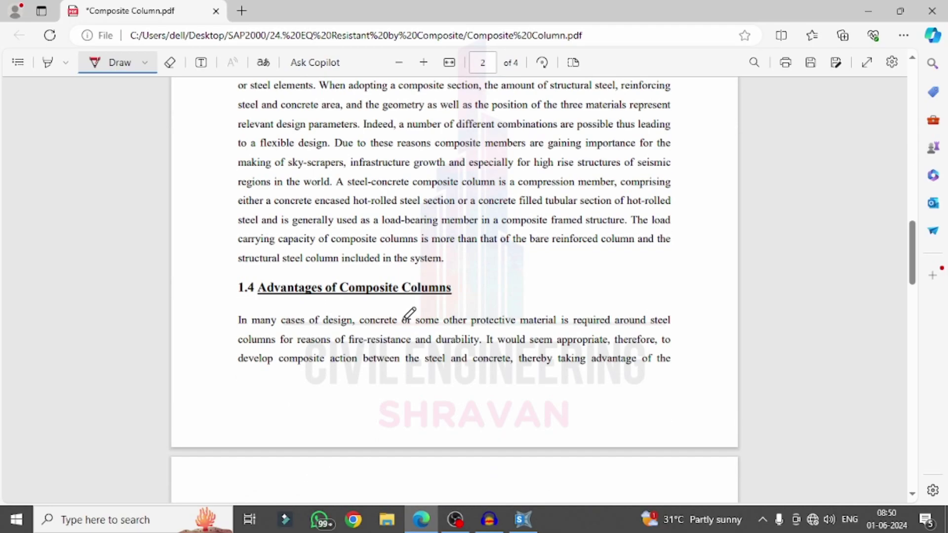
pyautogui.scroll(-8, 389, 314)
pyautogui.scroll(-3, 375, 227)
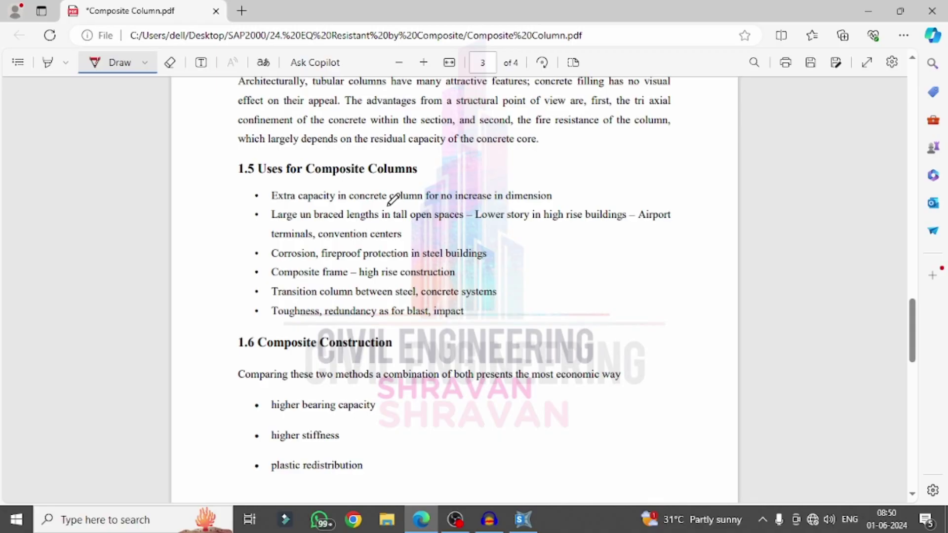
pyautogui.scroll(-7, 390, 202)
pyautogui.scroll(-3, 395, 202)
pyautogui.moveTo(464, 222); pyautogui.dragTo(598, 224)
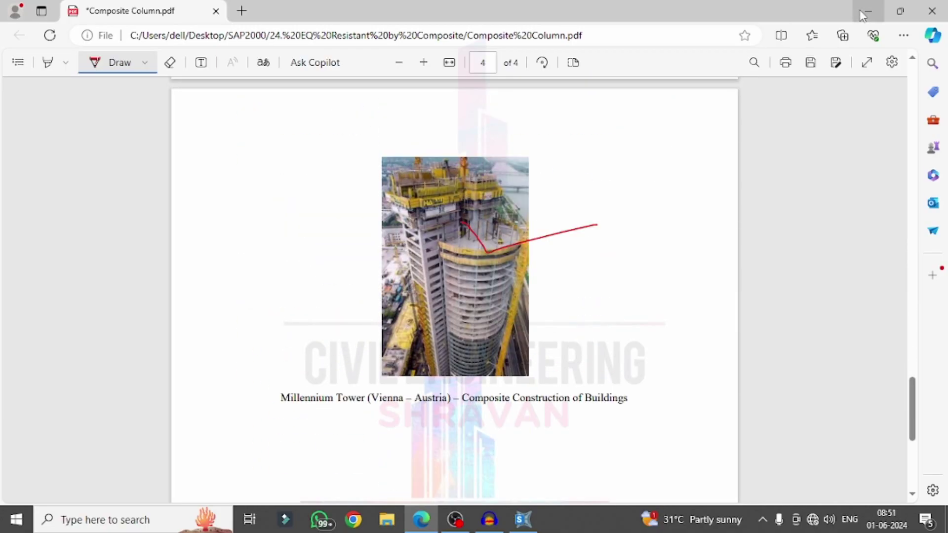
# - Sketch a rectangular column outline in the blank area below the photo caption, with a small circle for a bar in each corner
pyautogui.scroll(1, 683, 161)
pyautogui.scroll(-8, 662, 163)
pyautogui.moveTo(497, 122)
pyautogui.mouseDown()
pyautogui.moveTo(516, 258)
pyautogui.moveTo(565, 240)
pyautogui.moveTo(694, 235)
pyautogui.moveTo(666, 95)
pyautogui.moveTo(459, 144)
pyautogui.moveTo(517, 153)
pyautogui.mouseUp()
pyautogui.moveTo(651, 120); pyautogui.dragTo(656, 117)
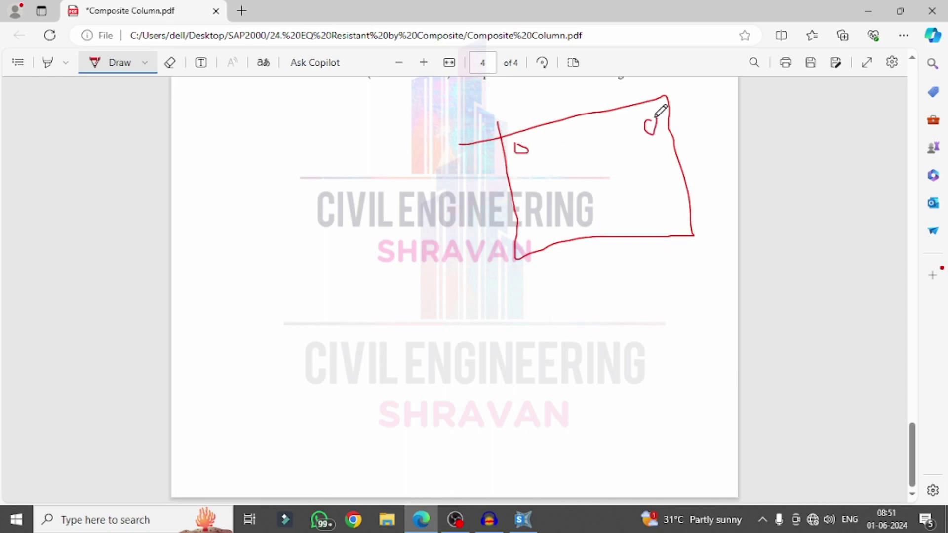
pyautogui.moveTo(675, 206)
pyautogui.mouseDown()
pyautogui.moveTo(667, 212)
pyautogui.moveTo(677, 211)
pyautogui.mouseUp()
pyautogui.moveTo(538, 223)
pyautogui.mouseDown()
pyautogui.moveTo(541, 241)
pyautogui.moveTo(542, 223)
pyautogui.mouseUp()
# - Sketch an I-section inside the column outline and add a bar circle near the middle of each of the four sides
pyautogui.moveTo(586, 133); pyautogui.dragTo(592, 207)
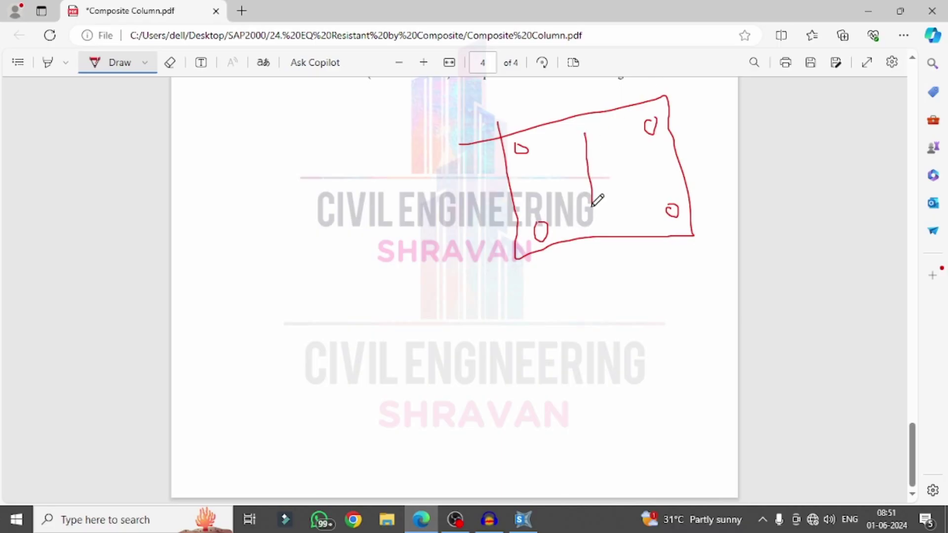
pyautogui.moveTo(549, 138); pyautogui.dragTo(597, 131)
pyautogui.moveTo(576, 210); pyautogui.dragTo(605, 204)
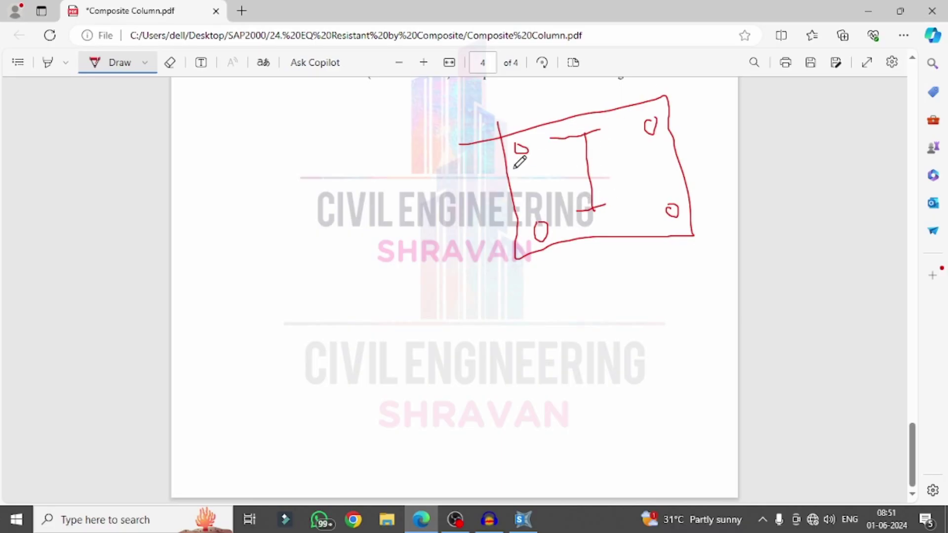
pyautogui.moveTo(517, 183)
pyautogui.mouseDown()
pyautogui.moveTo(524, 191)
pyautogui.moveTo(528, 184)
pyautogui.mouseUp()
pyautogui.moveTo(592, 226); pyautogui.dragTo(605, 223)
pyautogui.moveTo(663, 160); pyautogui.dragTo(666, 162)
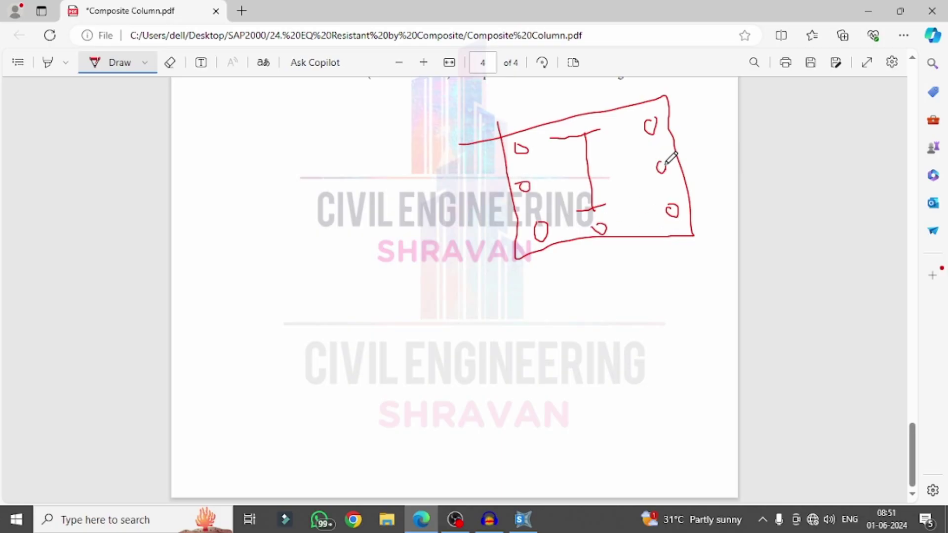
pyautogui.moveTo(575, 120); pyautogui.dragTo(583, 122)
# - Switch to the G+5 model in SAP2000 and unlock it for editing
pyautogui.click(522, 519)
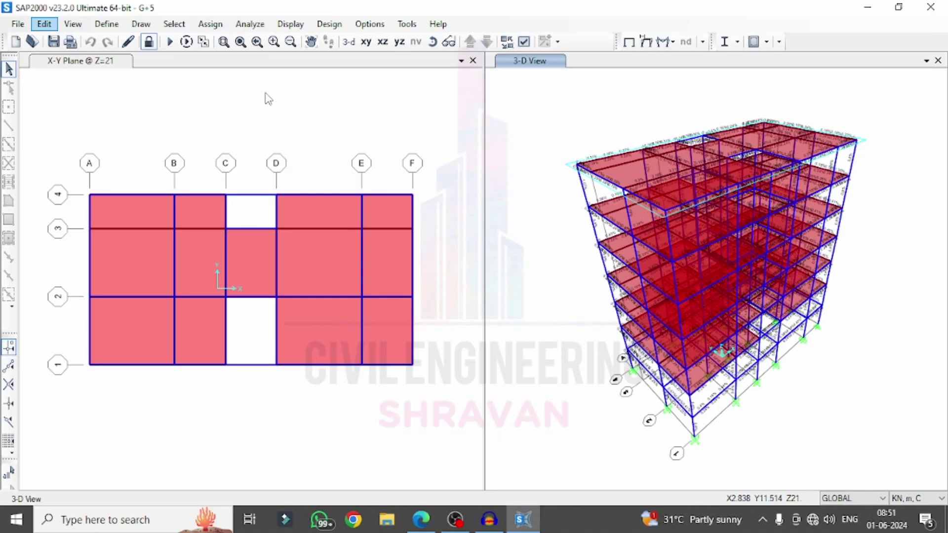
pyautogui.click(148, 42)
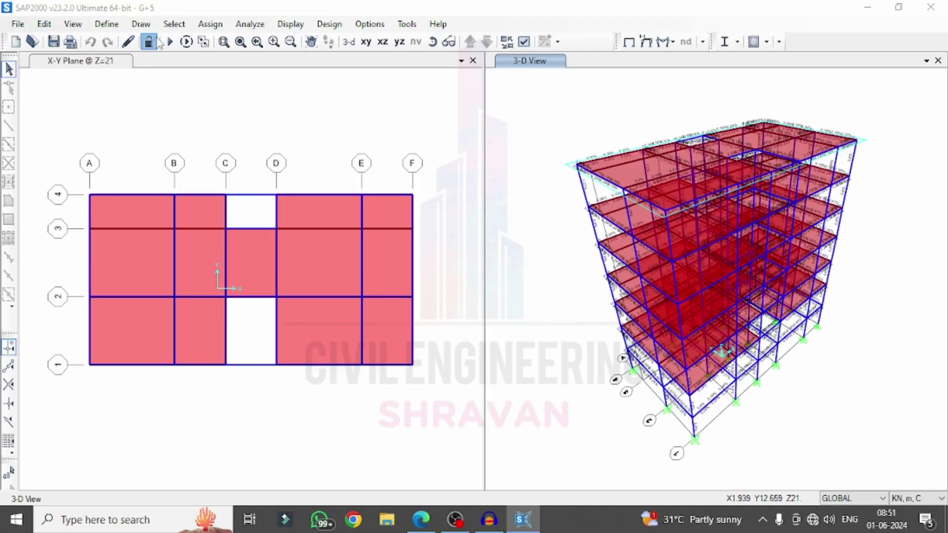
pyautogui.click(495, 312)
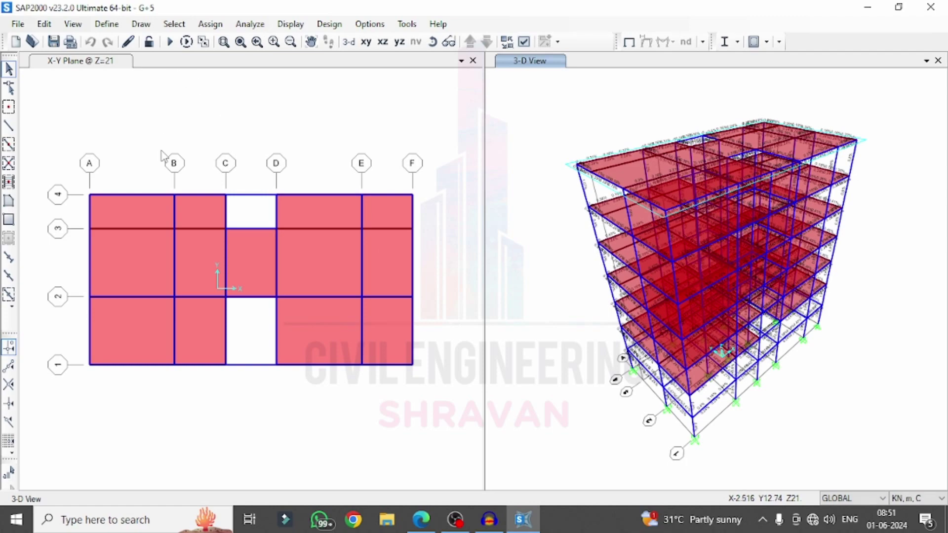
# - Delete all column frames in the model that use frame section property C
pyautogui.click(175, 24)
pyautogui.moveTo(168, 40)
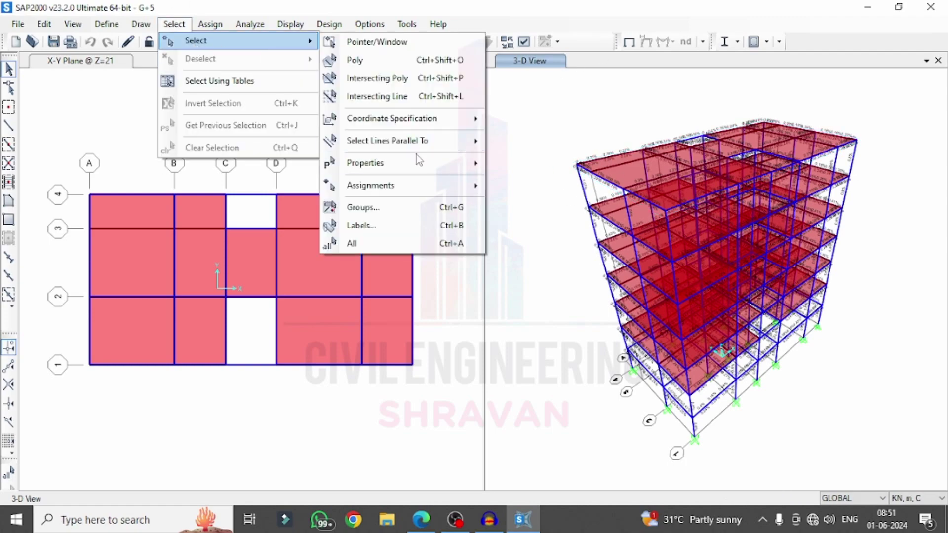
pyautogui.moveTo(409, 165)
pyautogui.click(517, 182)
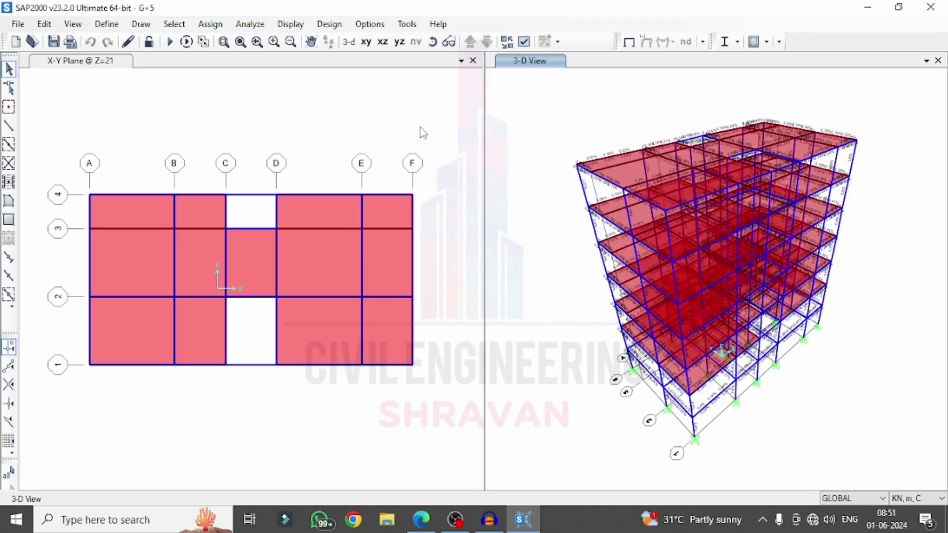
pyautogui.click(378, 186)
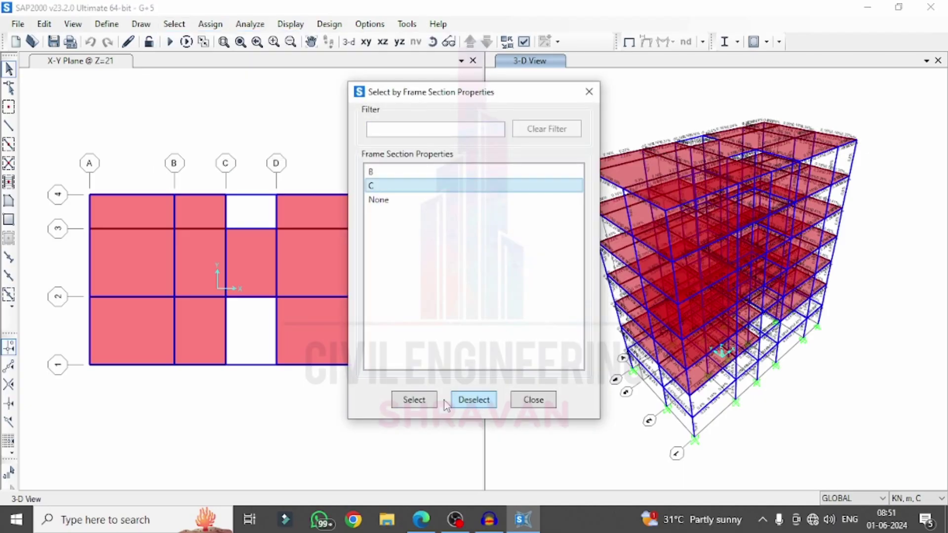
pyautogui.click(403, 400)
pyautogui.click(530, 401)
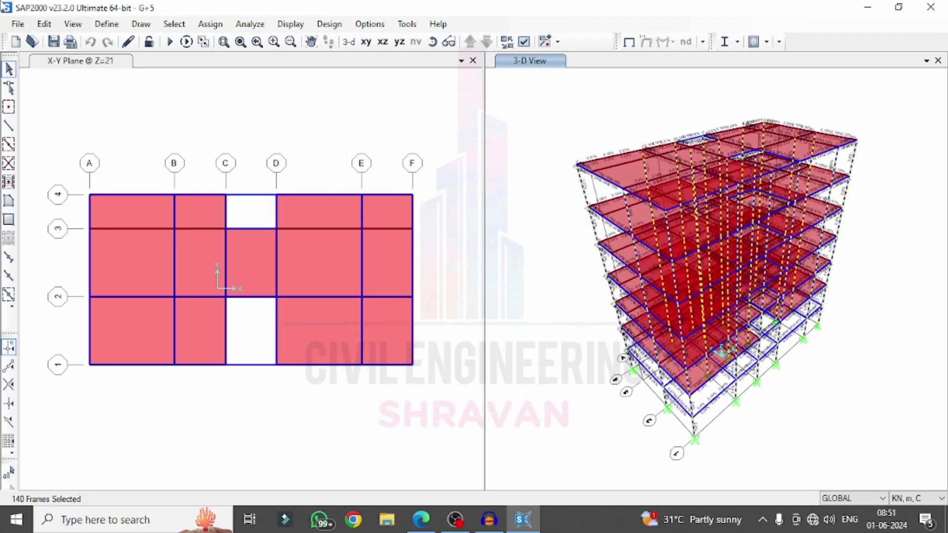
pyautogui.click(44, 25)
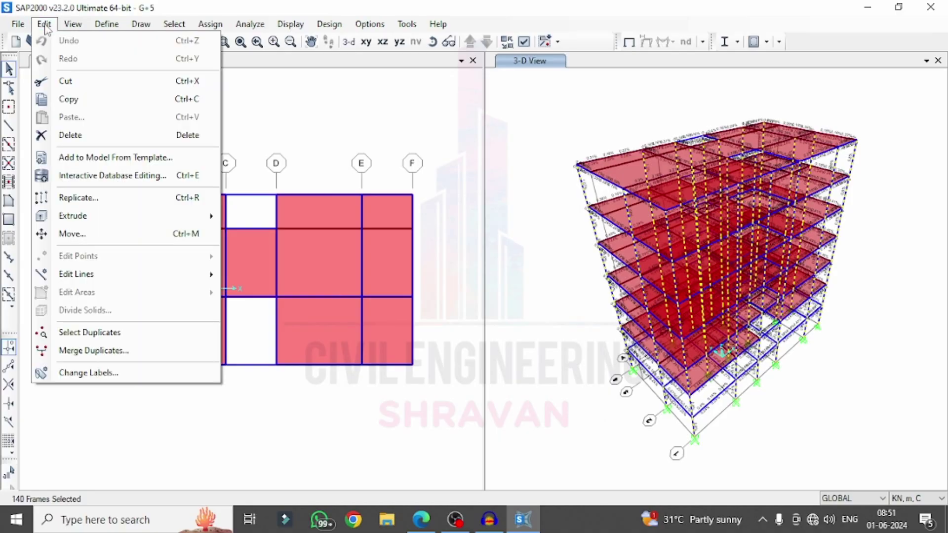
pyautogui.click(76, 136)
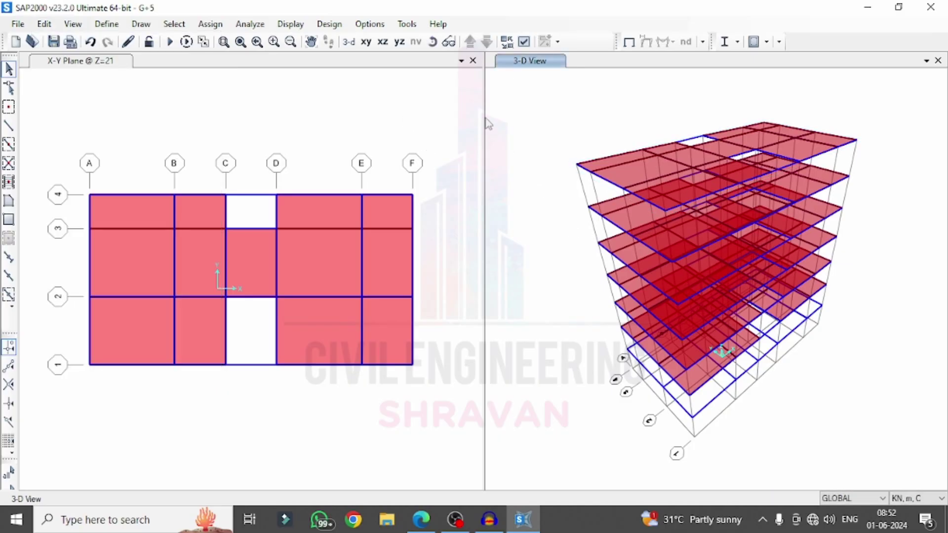
# - Check the definition of frame section C, then delete that property from the frame properties
pyautogui.click(101, 26)
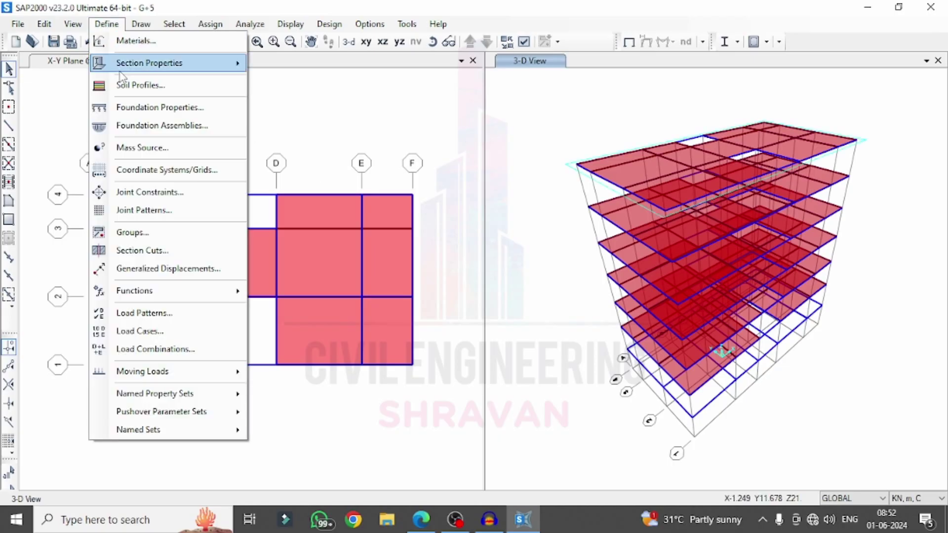
pyautogui.moveTo(118, 66)
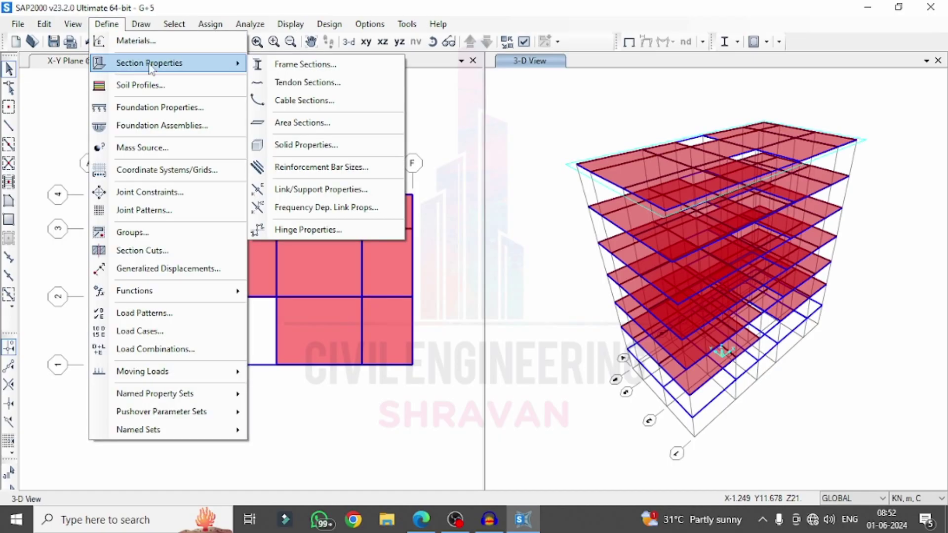
pyautogui.click(306, 71)
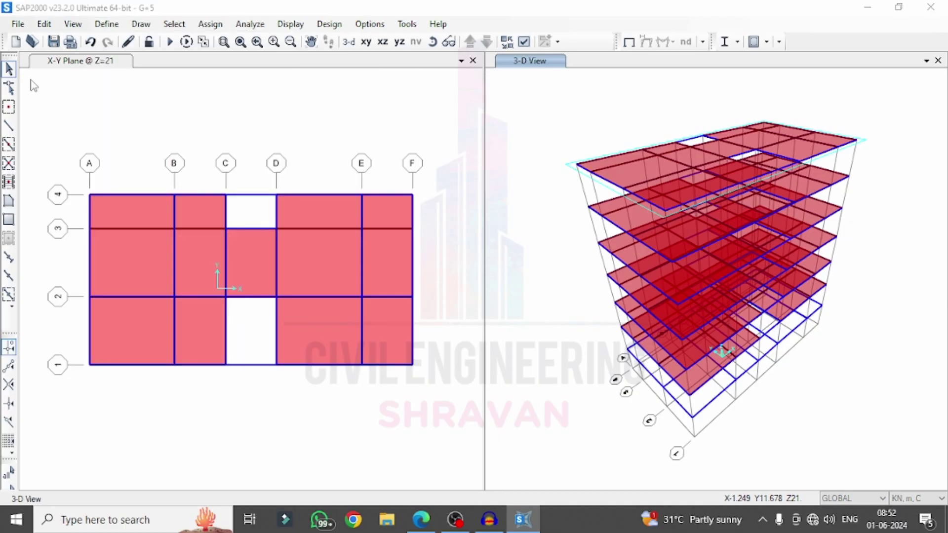
pyautogui.click(333, 184)
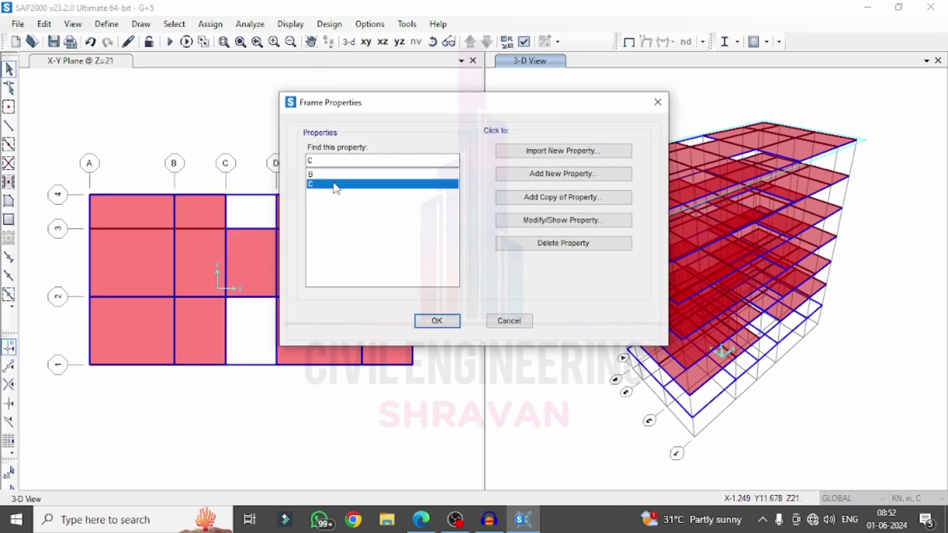
pyautogui.click(548, 222)
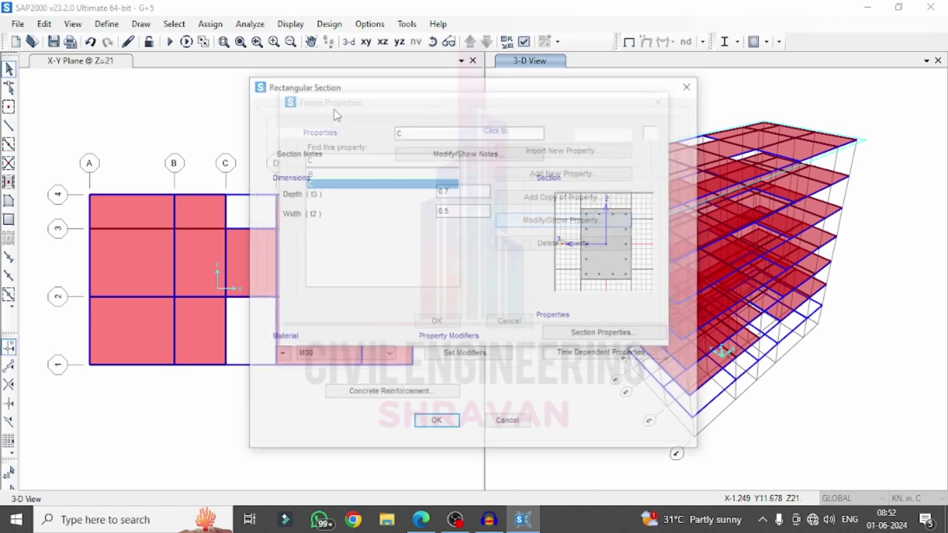
pyautogui.click(696, 84)
pyautogui.click(533, 243)
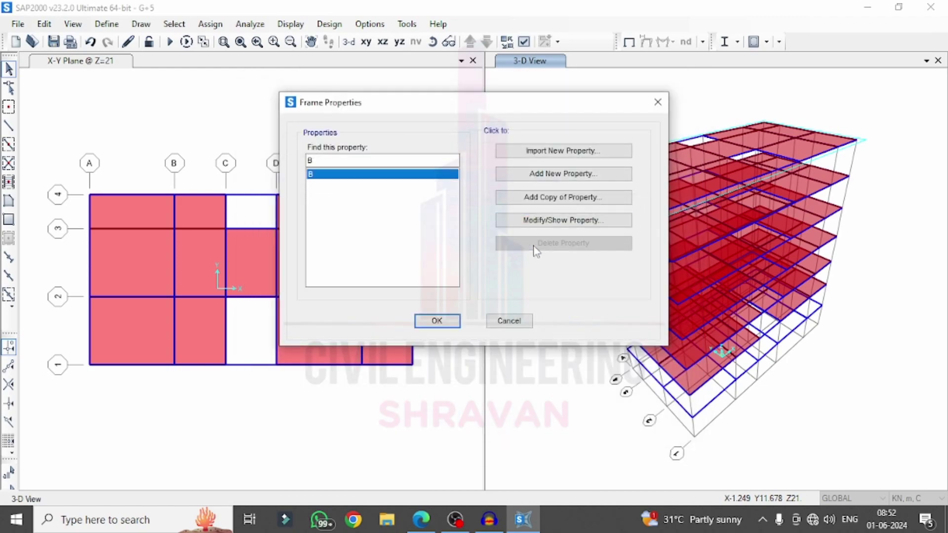
# - Start a new frame section of property type Other using Section Designer
pyautogui.click(526, 175)
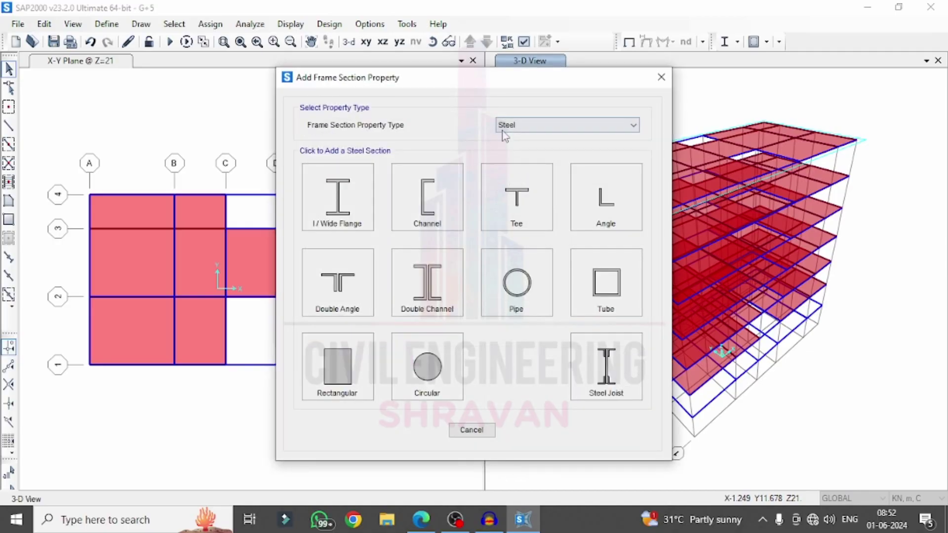
pyautogui.click(503, 129)
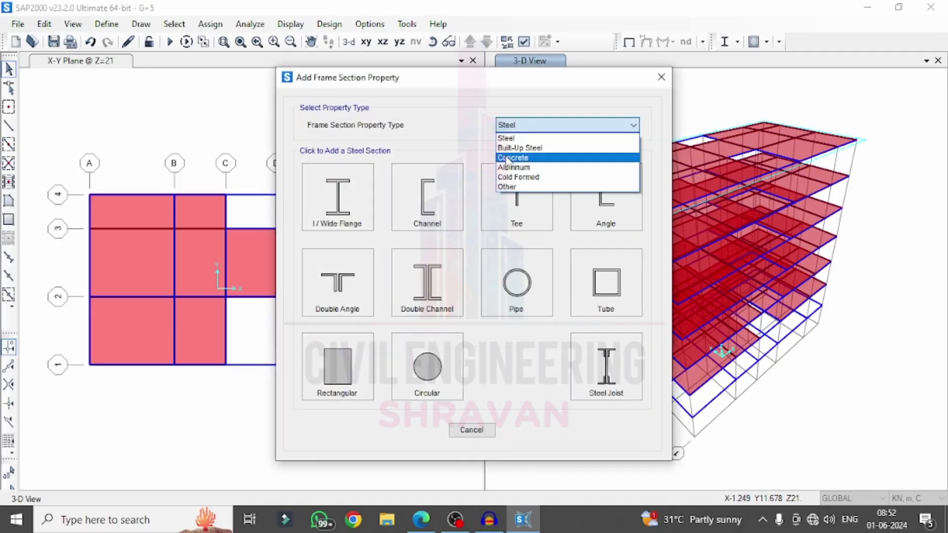
pyautogui.click(528, 124)
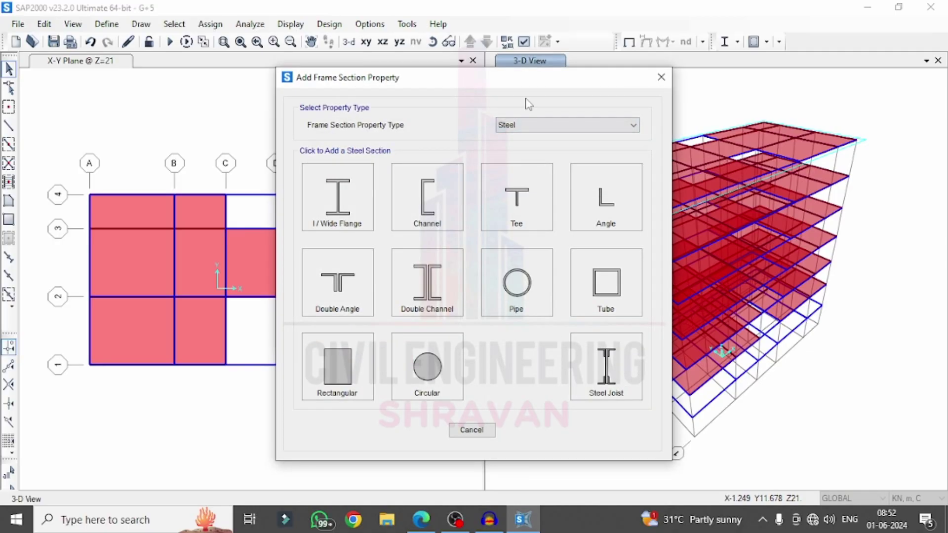
pyautogui.click(517, 119)
pyautogui.click(515, 187)
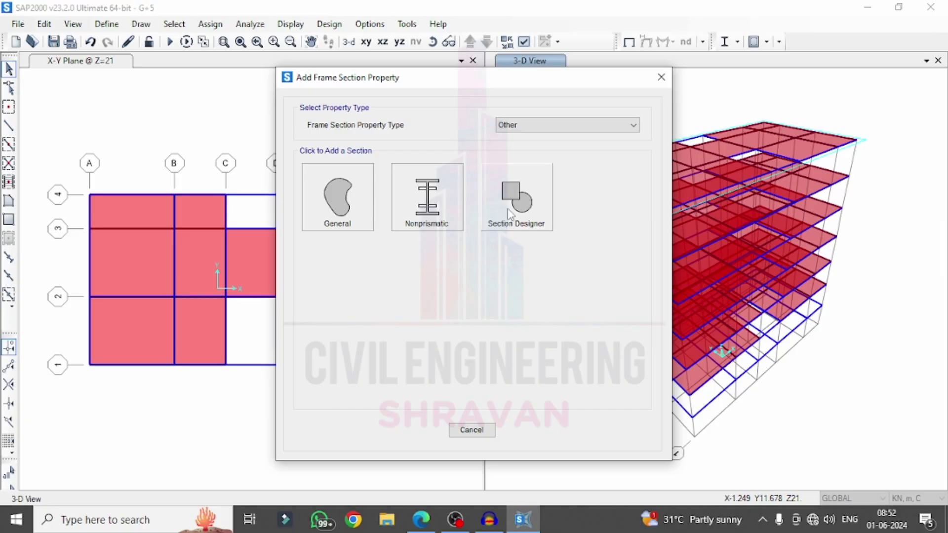
pyautogui.click(523, 217)
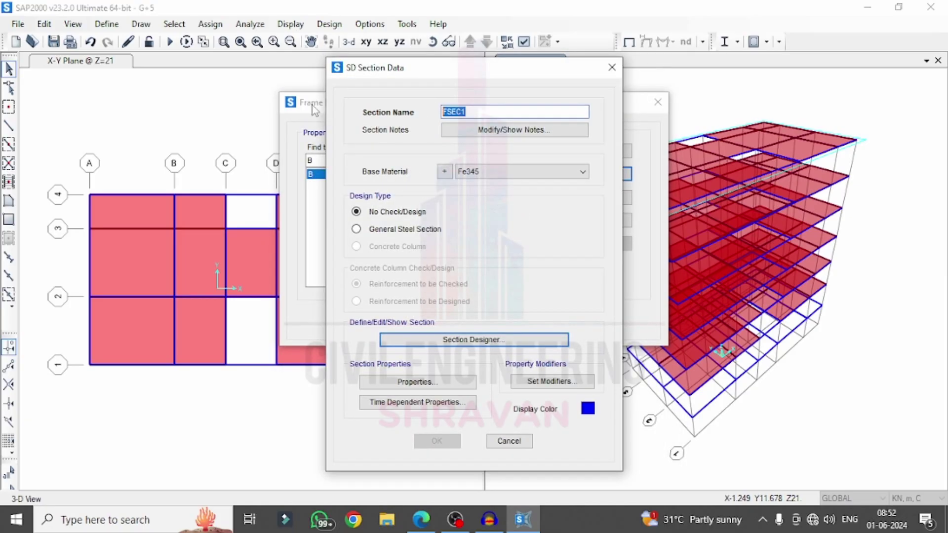
# - Name the new section COMP and set its base material to M30
pyautogui.write('COMP')
pyautogui.click(475, 171)
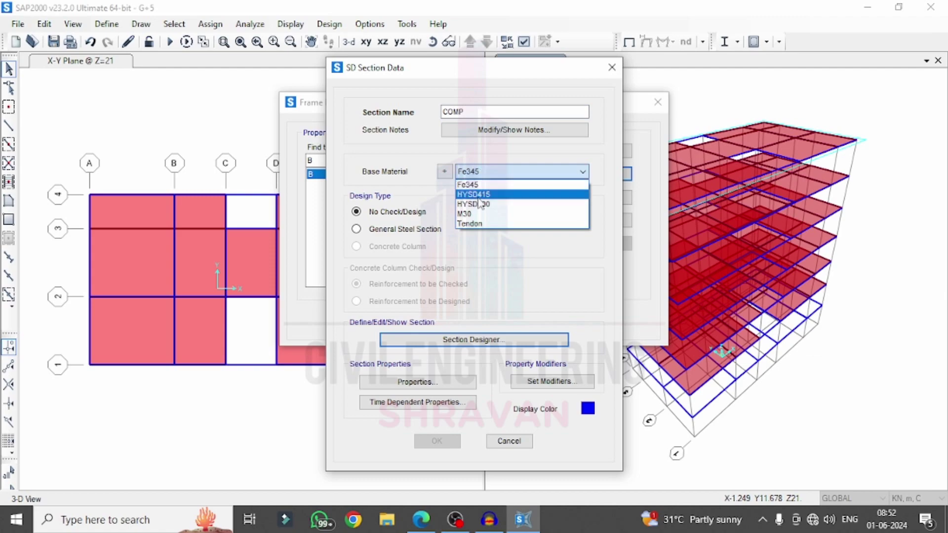
pyautogui.click(477, 214)
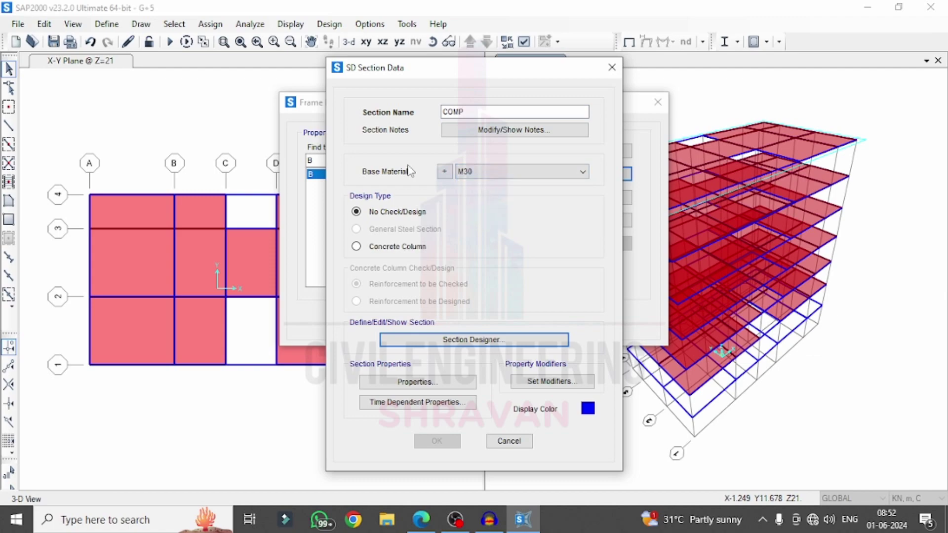
pyautogui.click(462, 174)
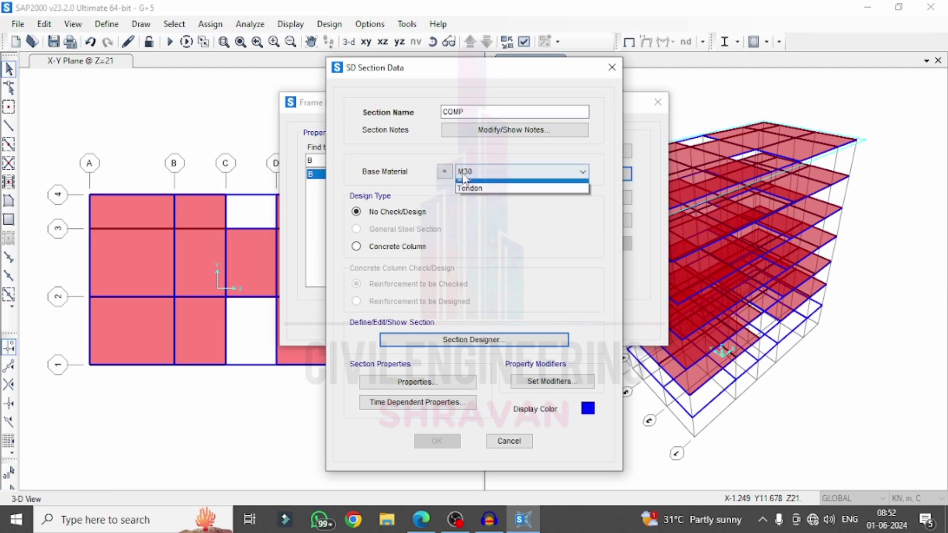
pyautogui.click(463, 172)
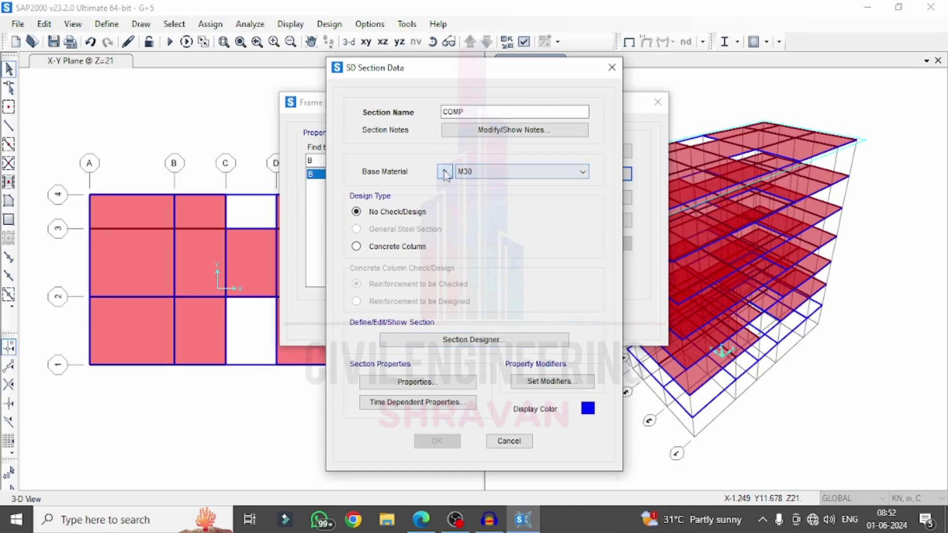
# - Add an Indian-standard steel material of grade Fe250 to the model's materials
pyautogui.click(445, 172)
pyautogui.click(510, 212)
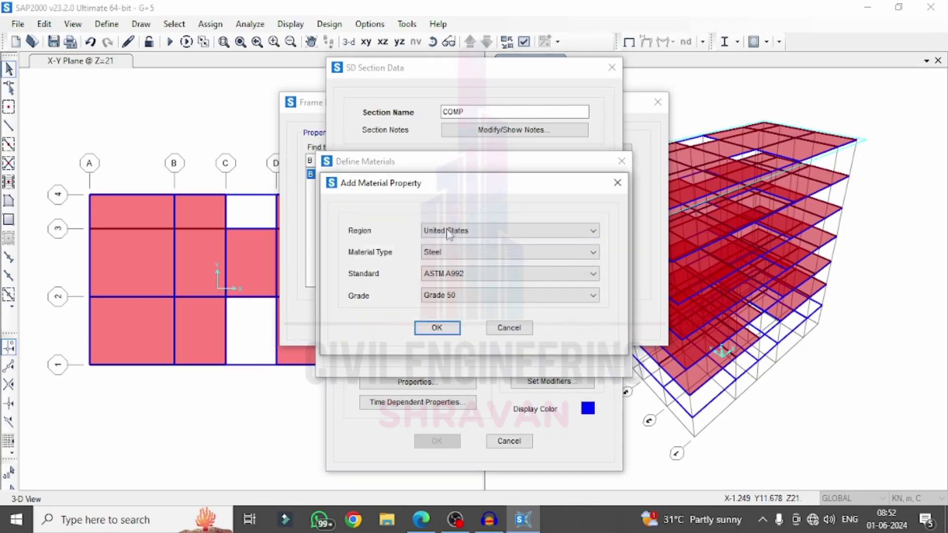
pyautogui.click(450, 231)
pyautogui.click(441, 263)
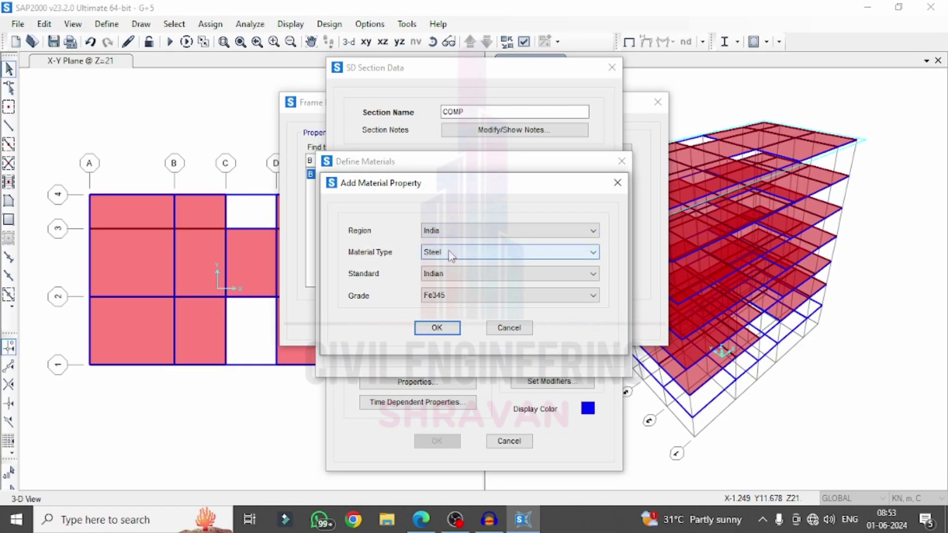
pyautogui.click(451, 252)
pyautogui.click(444, 261)
pyautogui.click(440, 296)
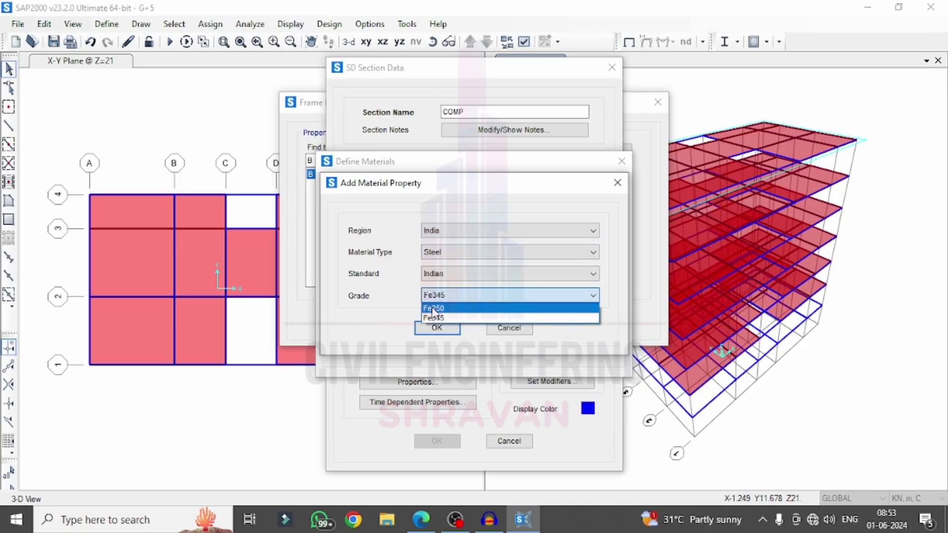
pyautogui.click(439, 306)
pyautogui.click(437, 327)
pyautogui.click(548, 327)
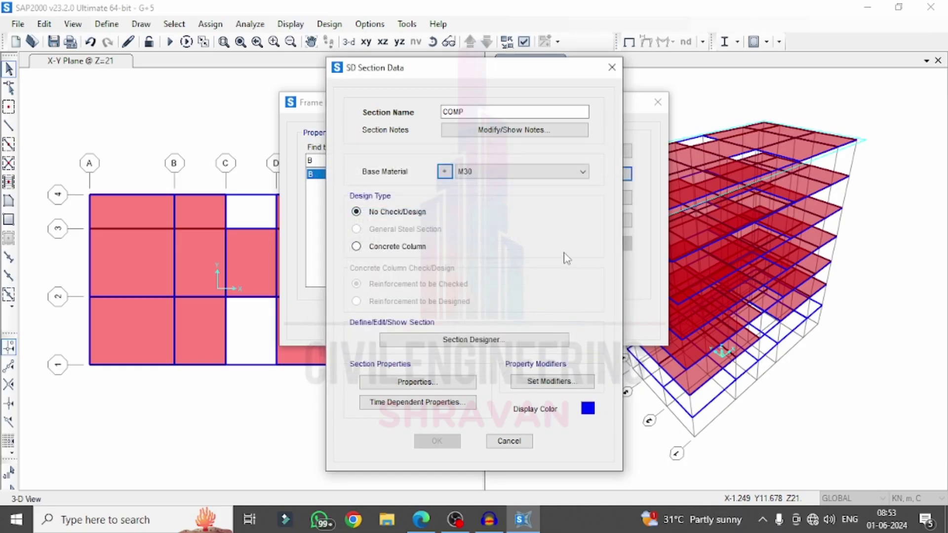
# - Open section COMP in Section Designer and draw a solid rectangle centred on the origin
pyautogui.click(413, 341)
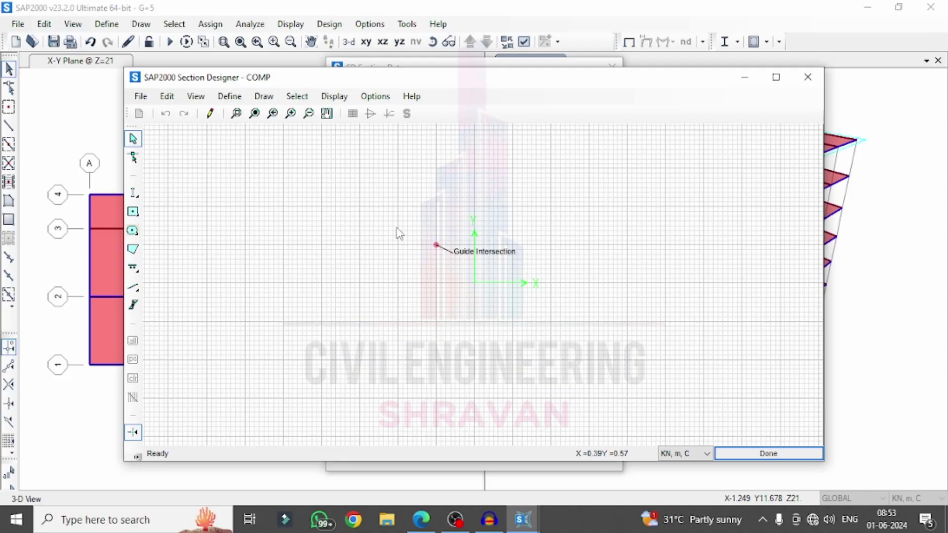
pyautogui.click(264, 98)
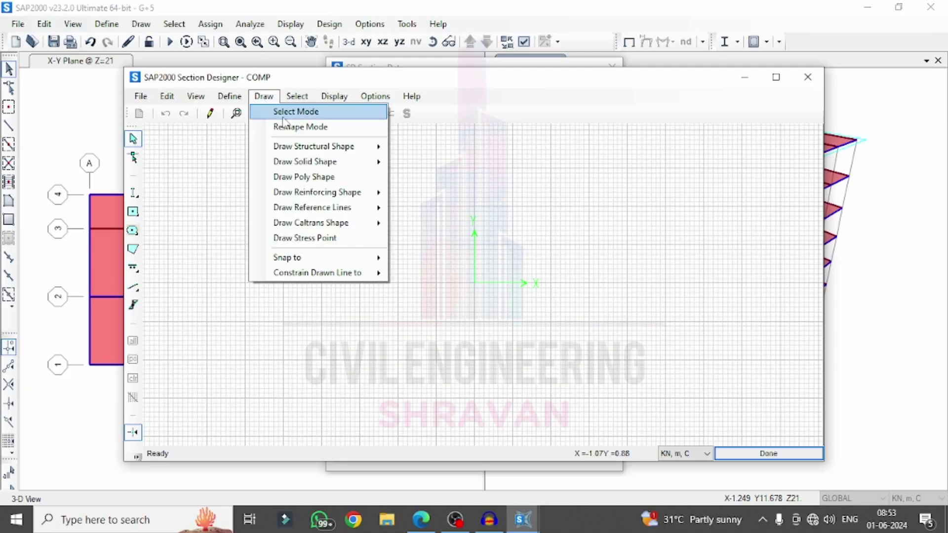
pyautogui.moveTo(314, 156)
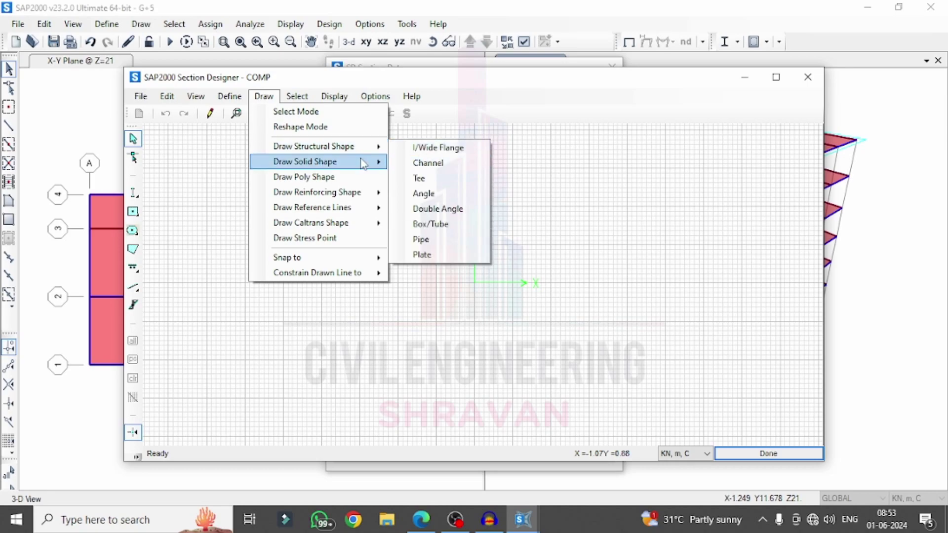
pyautogui.click(422, 163)
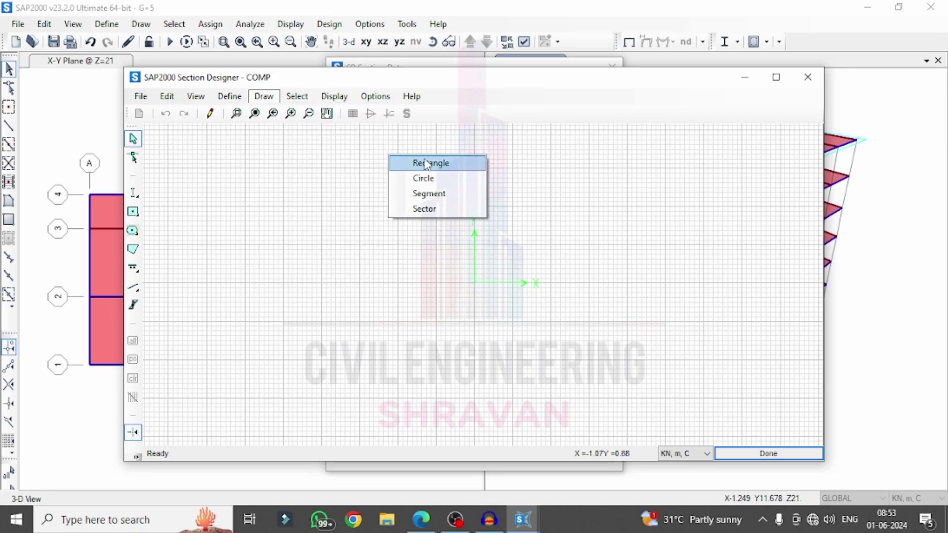
pyautogui.click(476, 284)
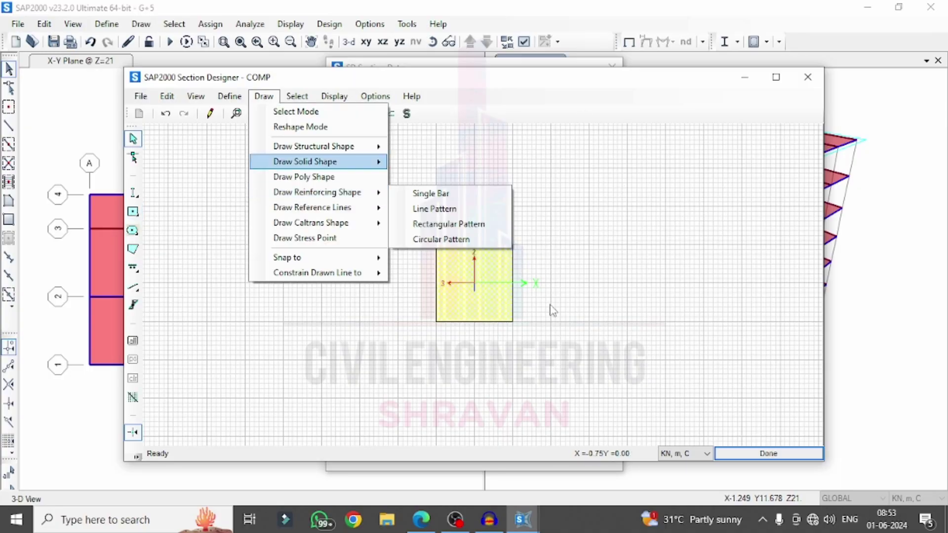
pyautogui.click(500, 312)
# - Set the solid rectangle's height and width to 0.69 m each
pyautogui.click(482, 315)
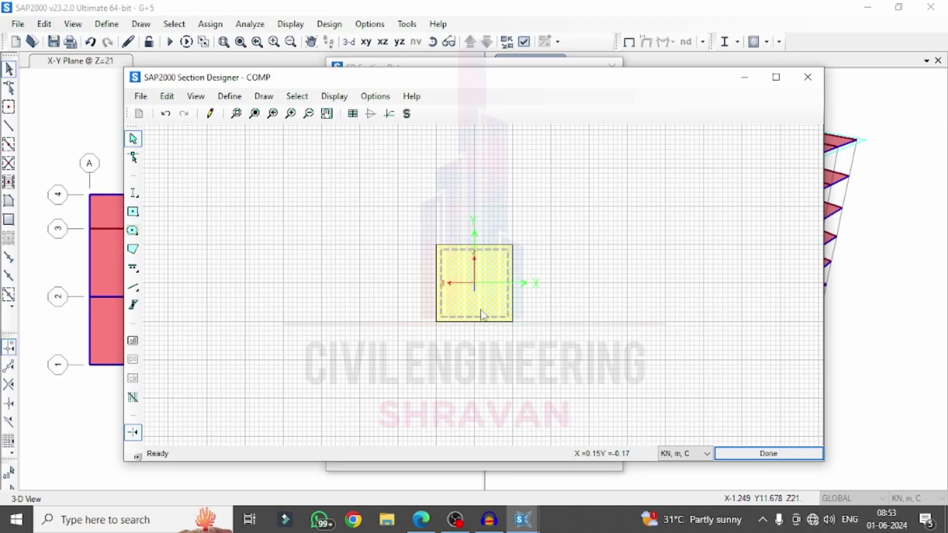
pyautogui.rightClick(482, 315)
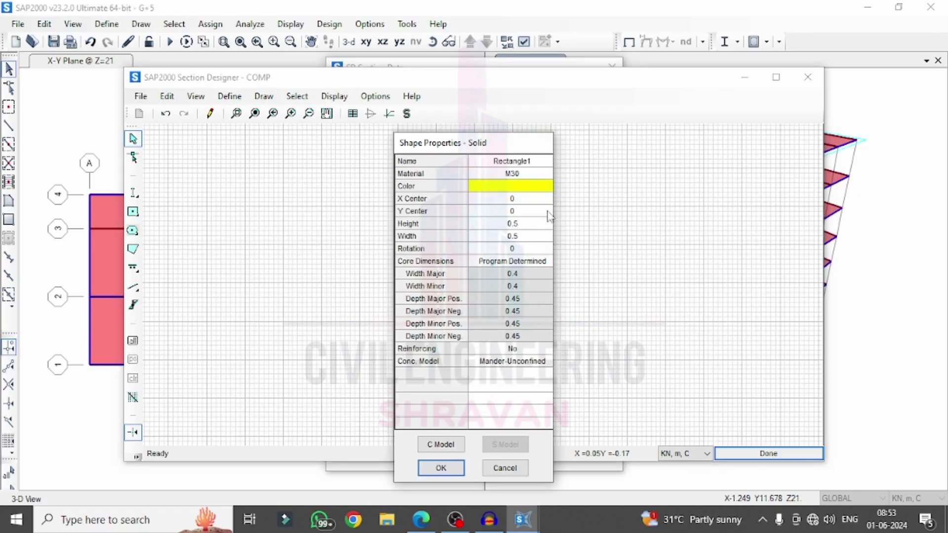
pyautogui.click(534, 225)
pyautogui.click(531, 239)
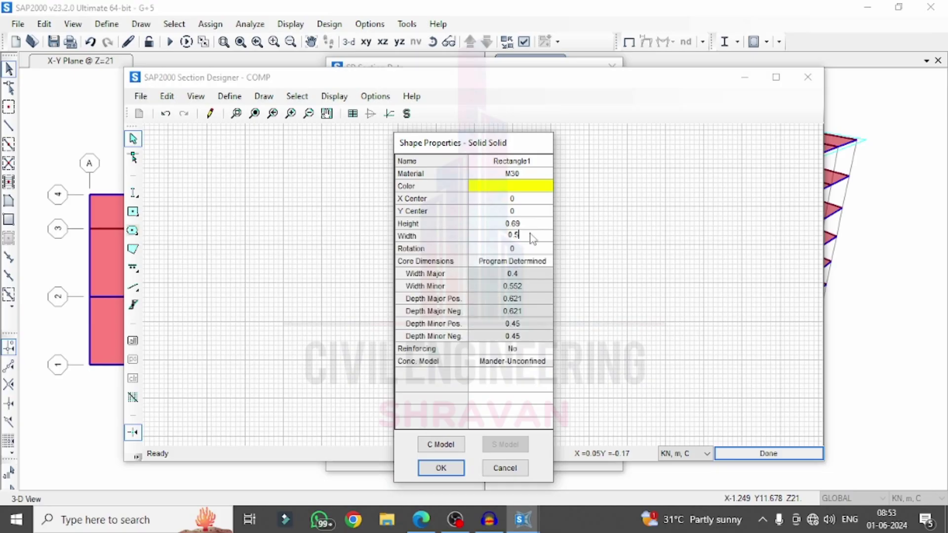
pyautogui.write('69')
pyautogui.click(529, 226)
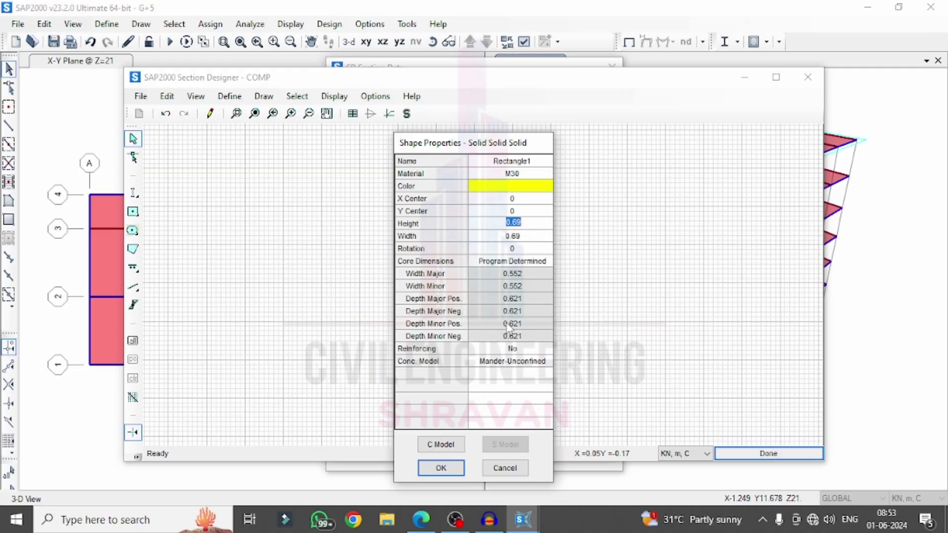
pyautogui.click(433, 473)
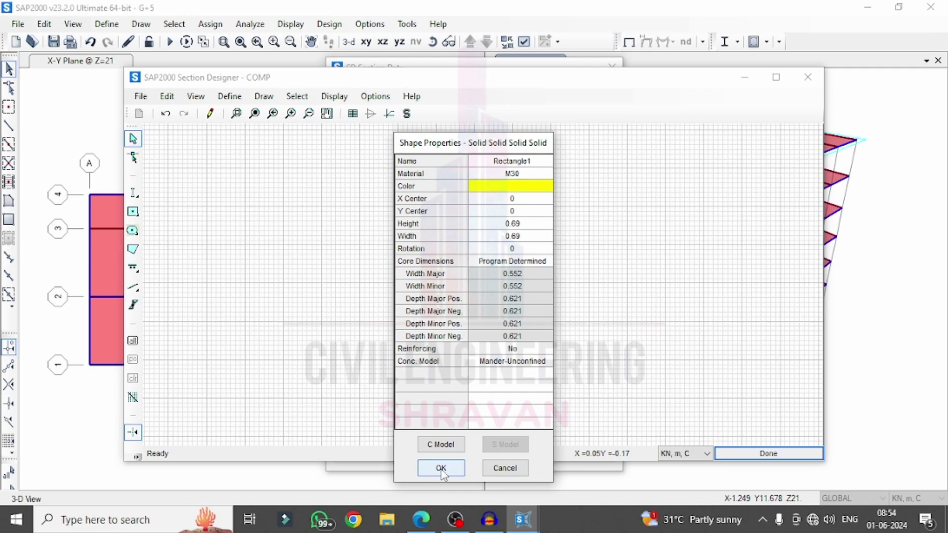
pyautogui.click(441, 468)
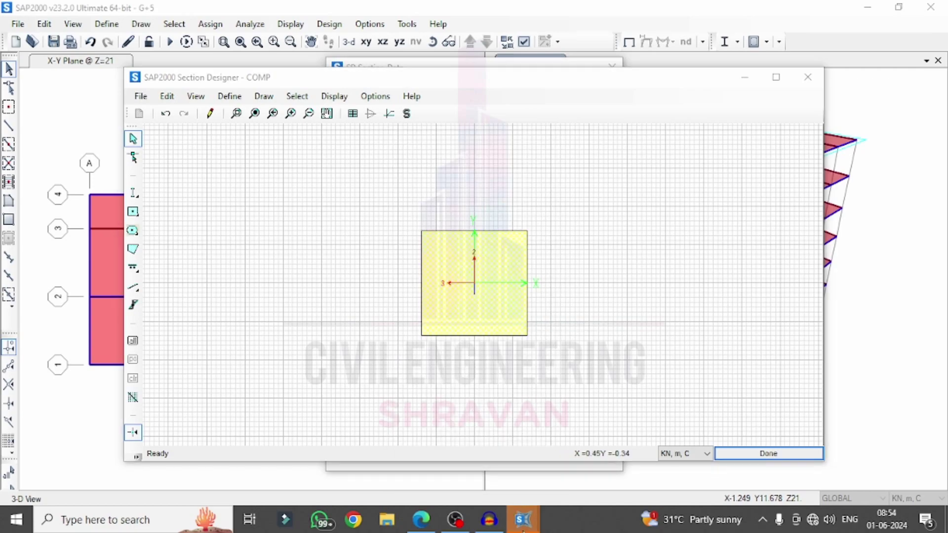
# - Draw a rectangular reinforcing bar pattern centred inside the solid concrete rectangle
pyautogui.moveTo(523, 518)
pyautogui.click(570, 468)
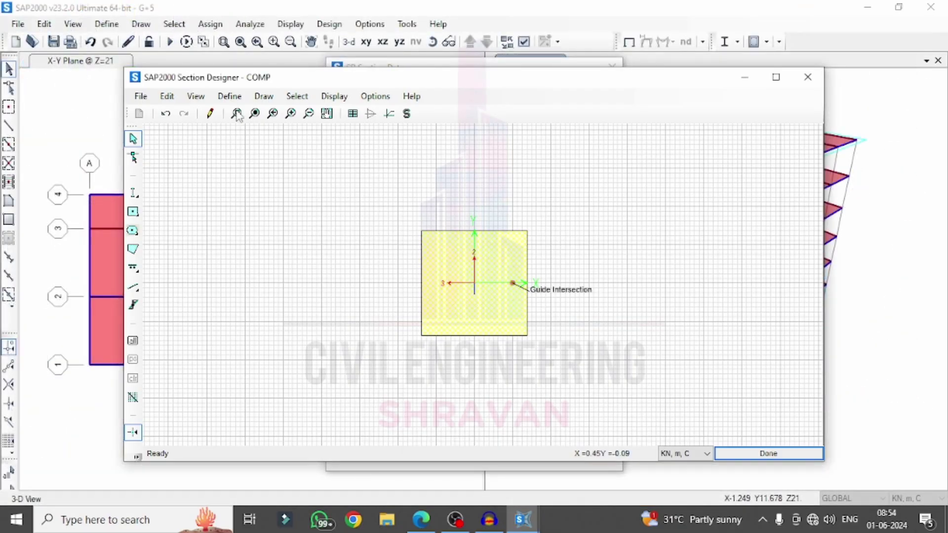
pyautogui.click(255, 113)
pyautogui.moveTo(396, 206); pyautogui.dragTo(549, 368)
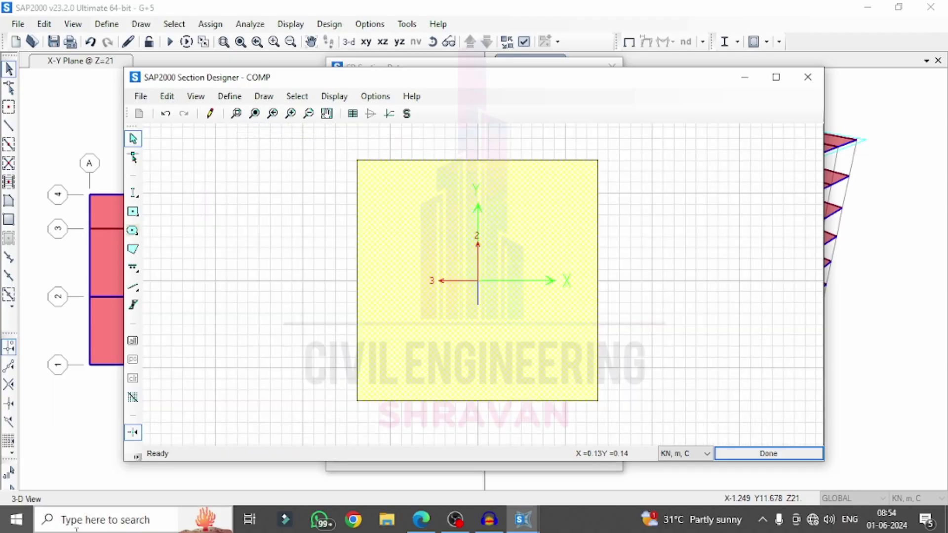
pyautogui.click(274, 101)
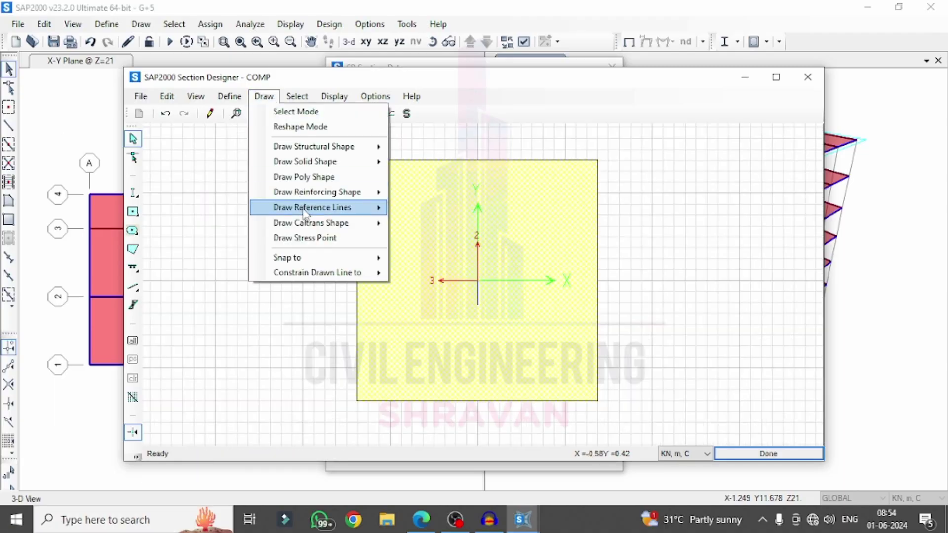
pyautogui.moveTo(306, 199)
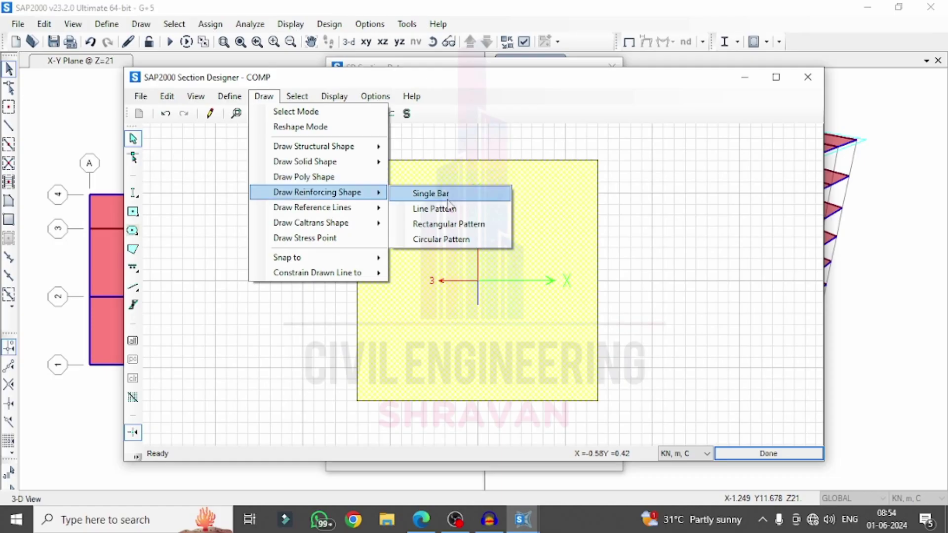
pyautogui.click(443, 231)
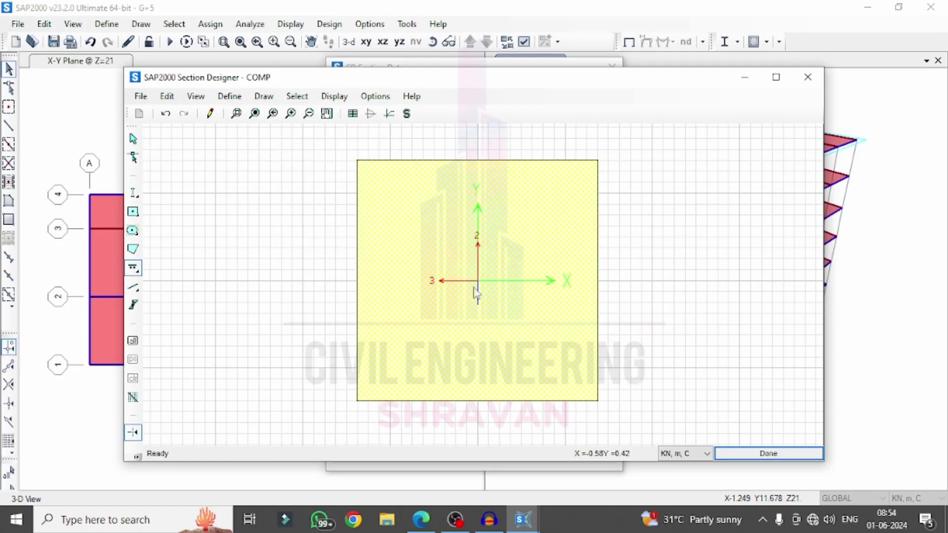
pyautogui.click(486, 312)
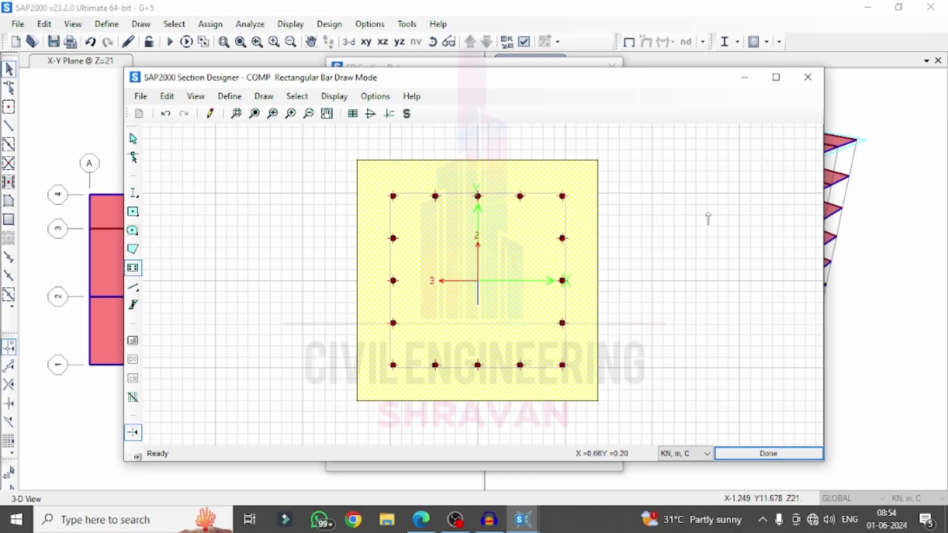
pyautogui.press('Escape')
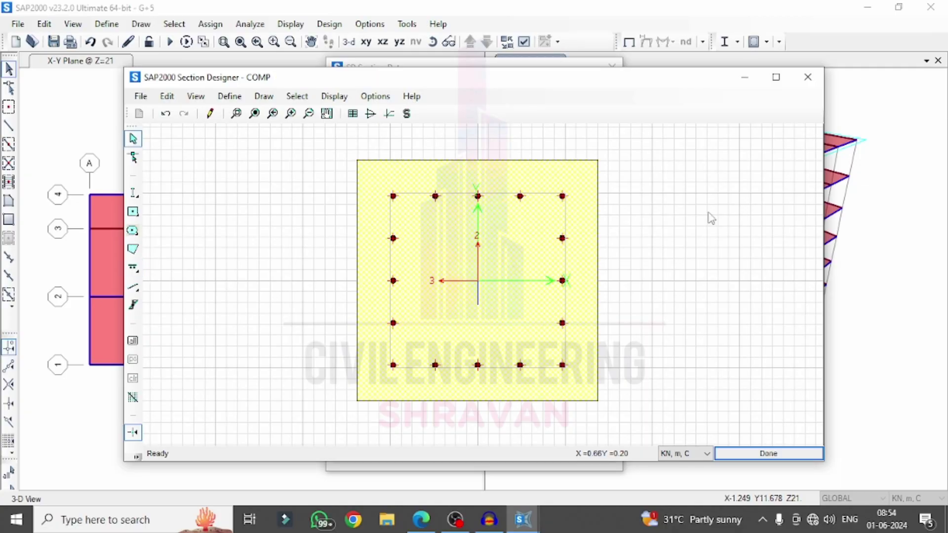
# - Set the edge reinforcing bar size to 16d and apply it to all edges of the bar pattern
pyautogui.click(541, 371)
pyautogui.rightClick(540, 366)
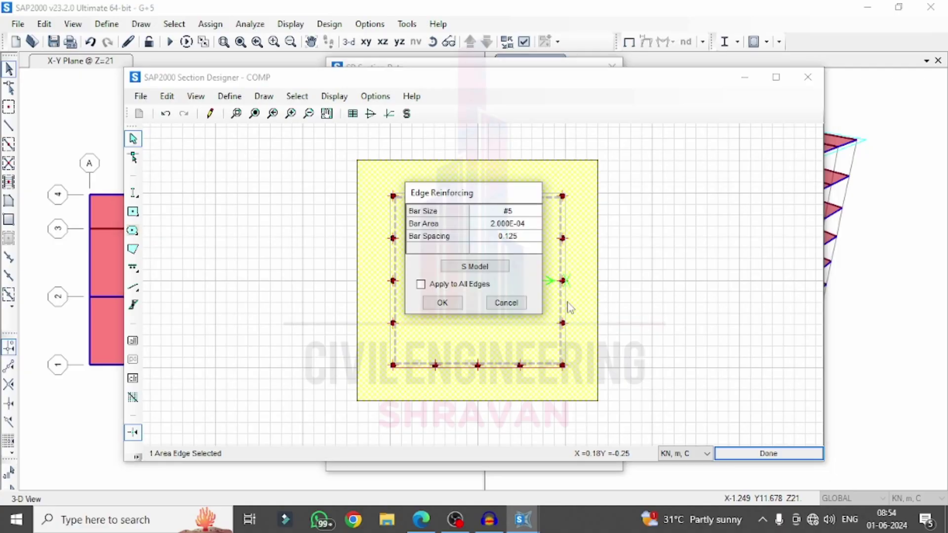
pyautogui.click(534, 215)
pyautogui.click(538, 212)
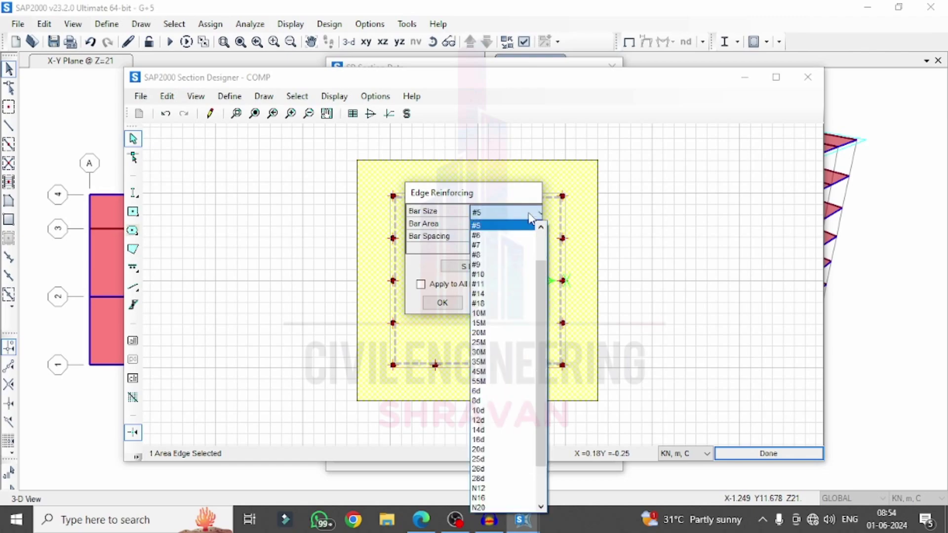
pyautogui.scroll(-1, 489, 390)
pyautogui.click(484, 392)
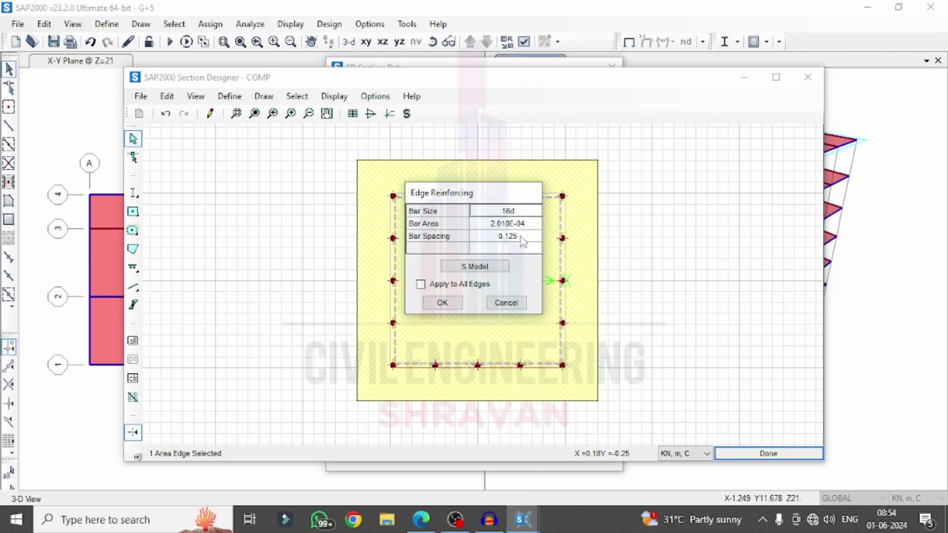
pyautogui.click(440, 285)
pyautogui.click(442, 302)
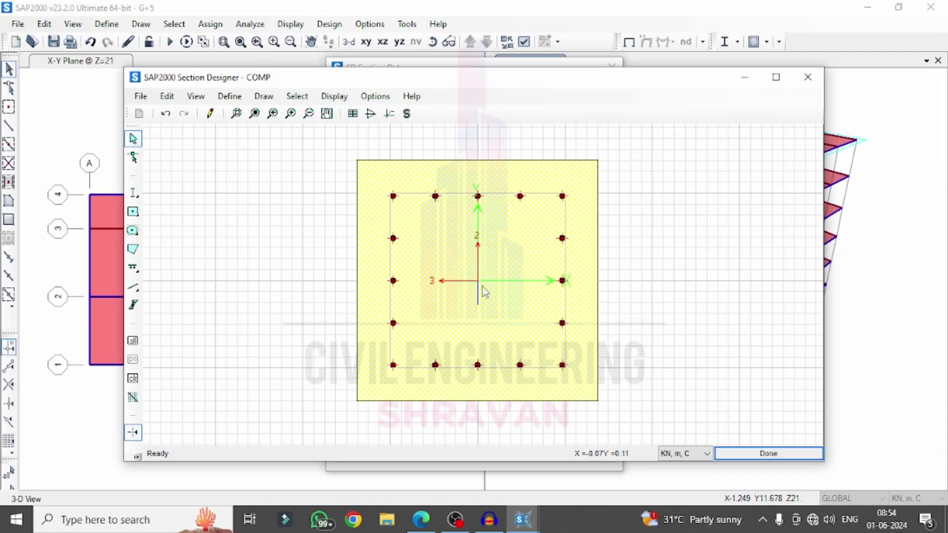
# - Set the rectangular reinforcing pattern's height and width to 0.63 m each
pyautogui.click(480, 267)
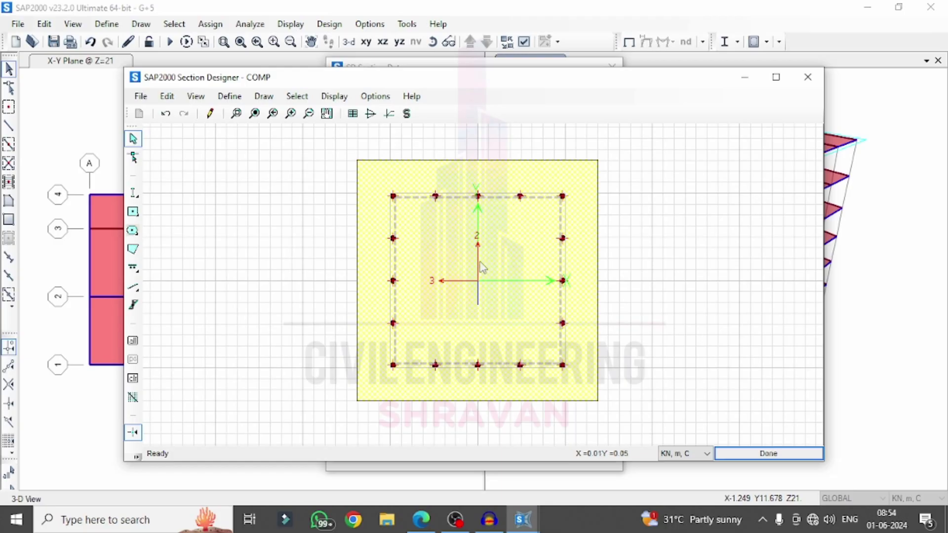
pyautogui.rightClick(480, 266)
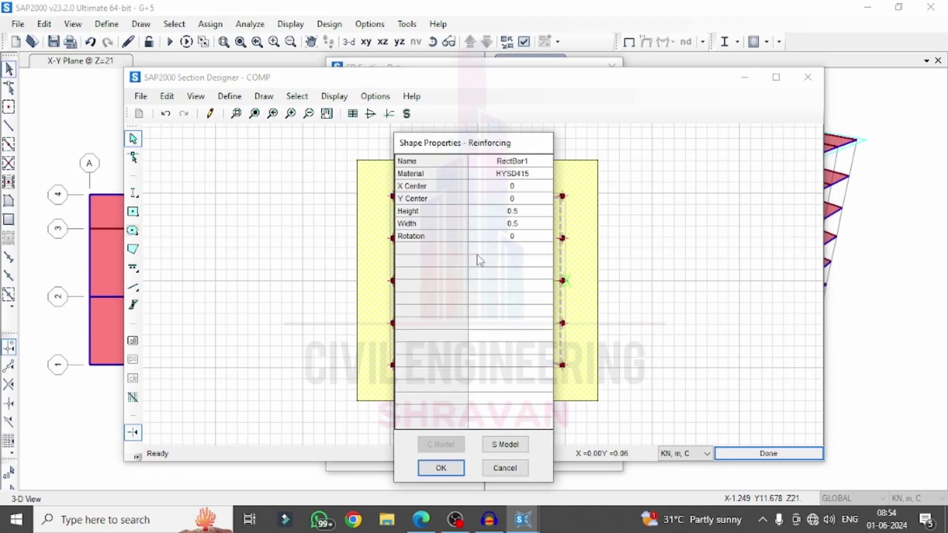
pyautogui.click(524, 213)
pyautogui.click(524, 212)
pyautogui.click(527, 214)
pyautogui.write('3')
pyautogui.click(533, 227)
pyautogui.write('0.6')
pyautogui.press('Return')
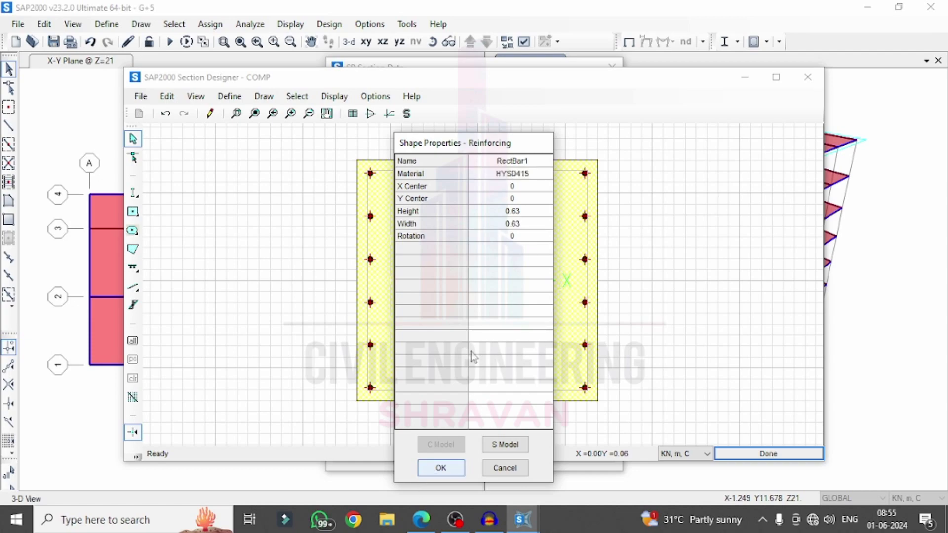
pyautogui.press('Return')
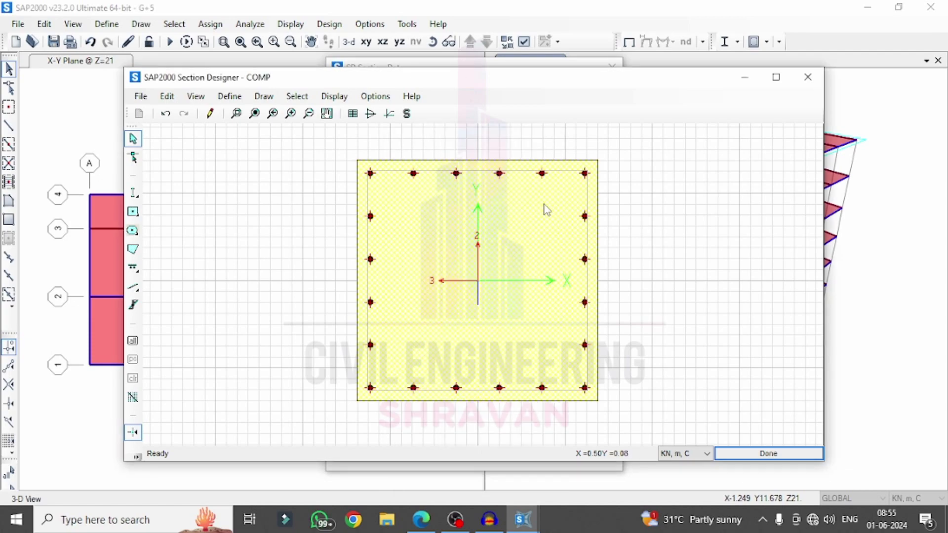
pyautogui.click(516, 211)
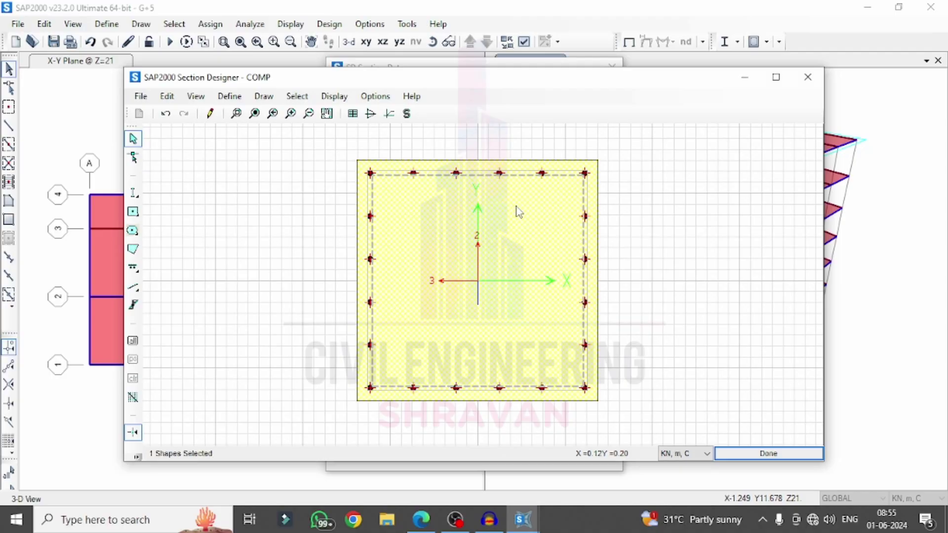
# - Set the rectangular reinforcing pattern's height and width to 0.6 m each
pyautogui.rightClick(518, 211)
pyautogui.click(526, 211)
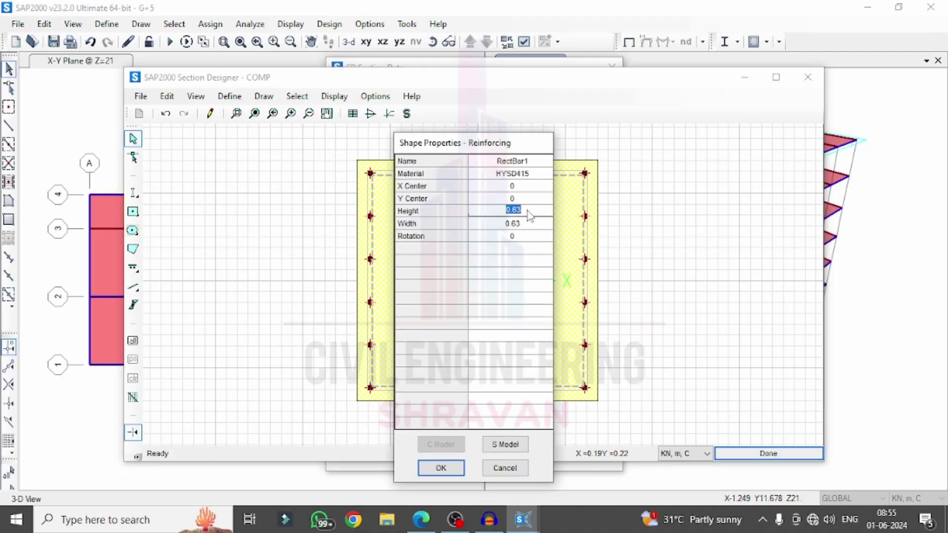
pyautogui.write('0.6')
pyautogui.click(532, 224)
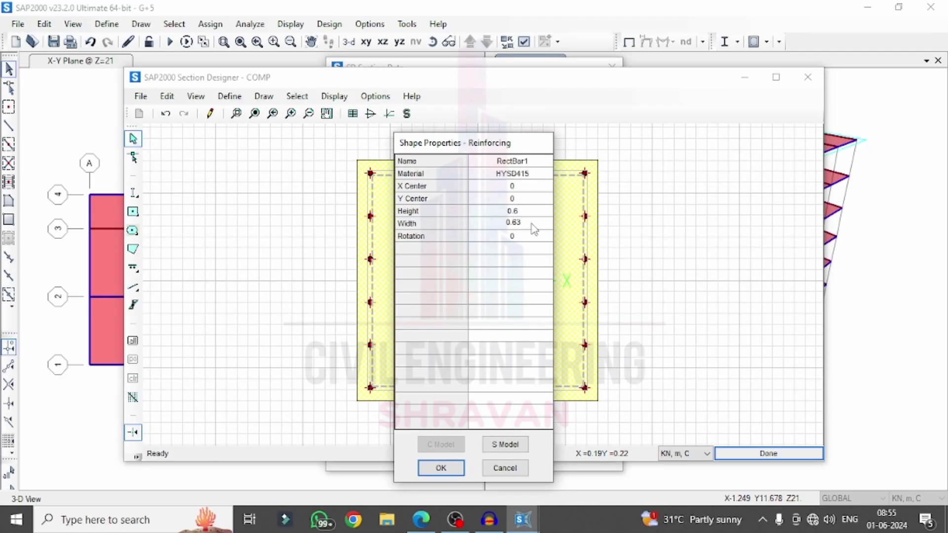
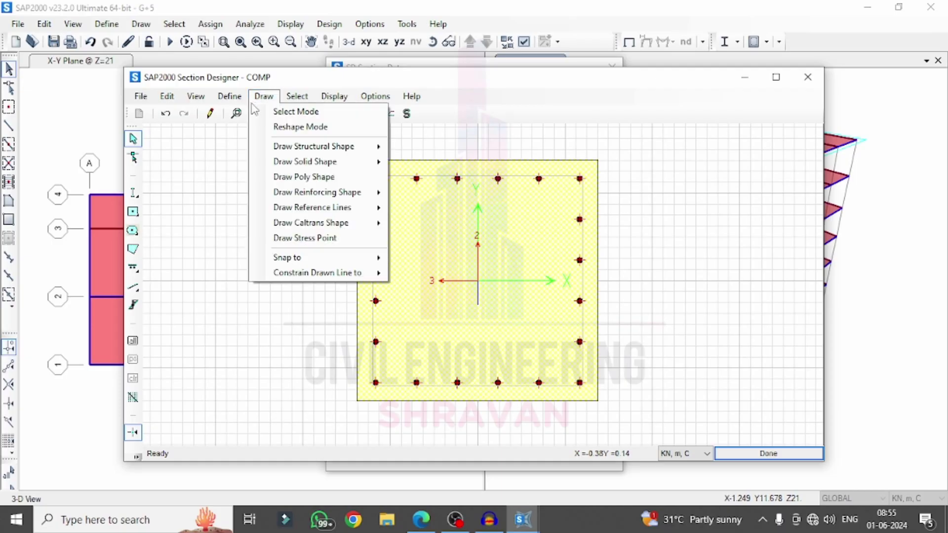
# - Draw an I/Wide Flange structural shape centred at the origin inside the concrete section
pyautogui.moveTo(297, 153)
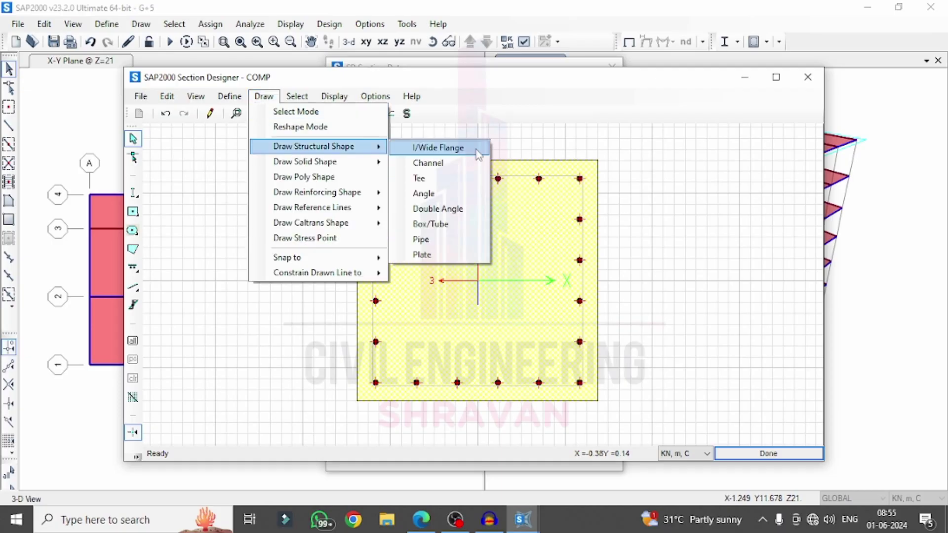
pyautogui.click(478, 155)
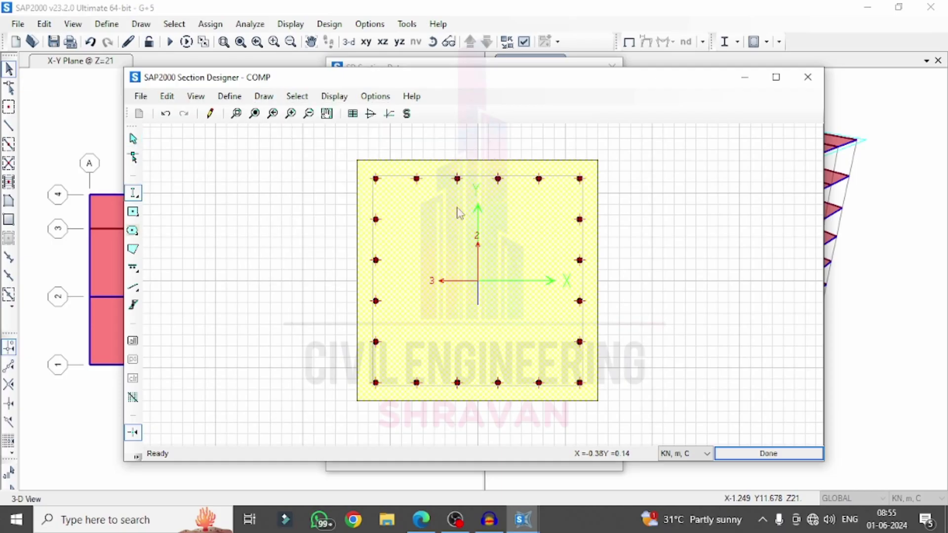
pyautogui.click(478, 281)
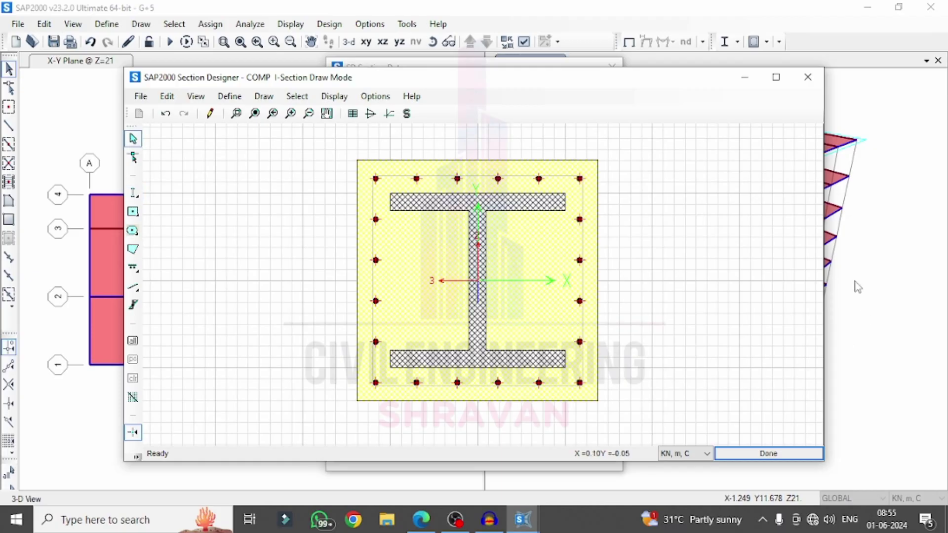
pyautogui.press('Escape')
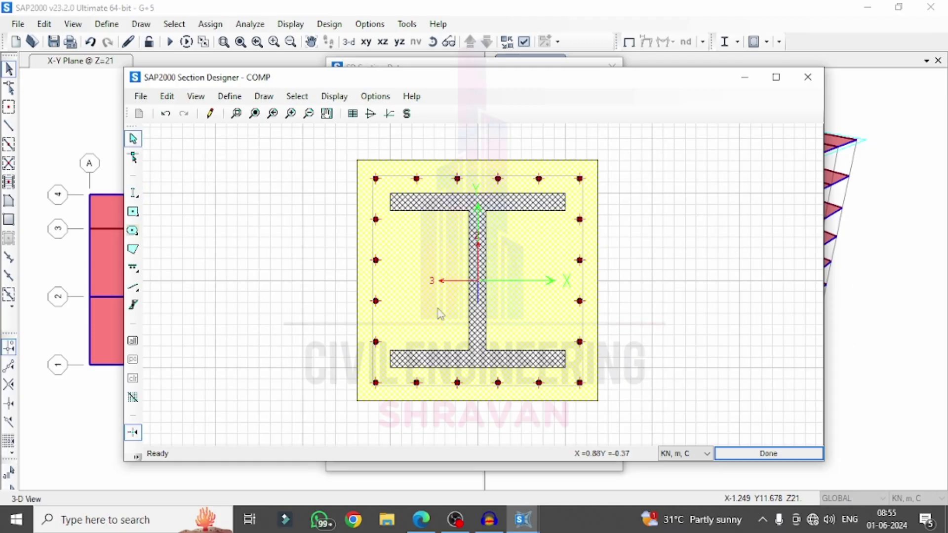
# - Change the I-section's material to Fe250
pyautogui.click(474, 279)
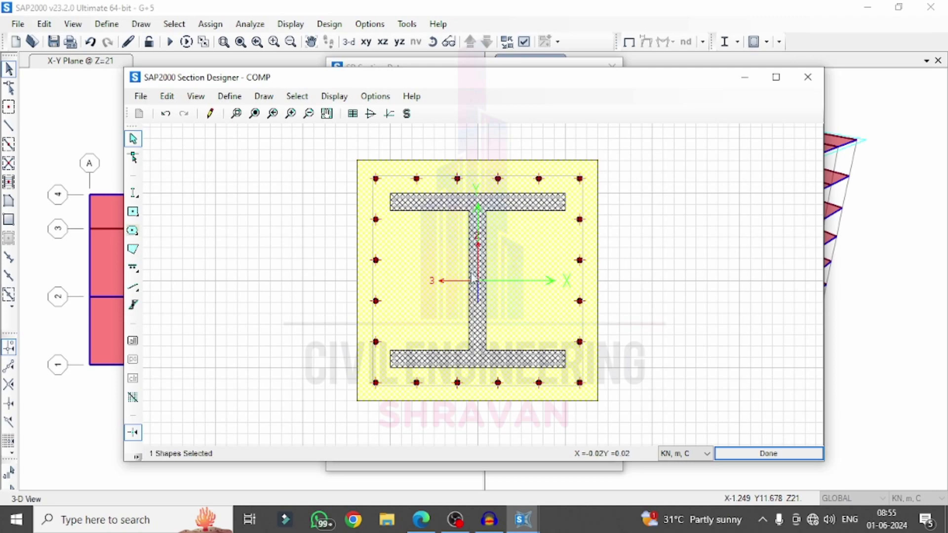
pyautogui.rightClick(473, 277)
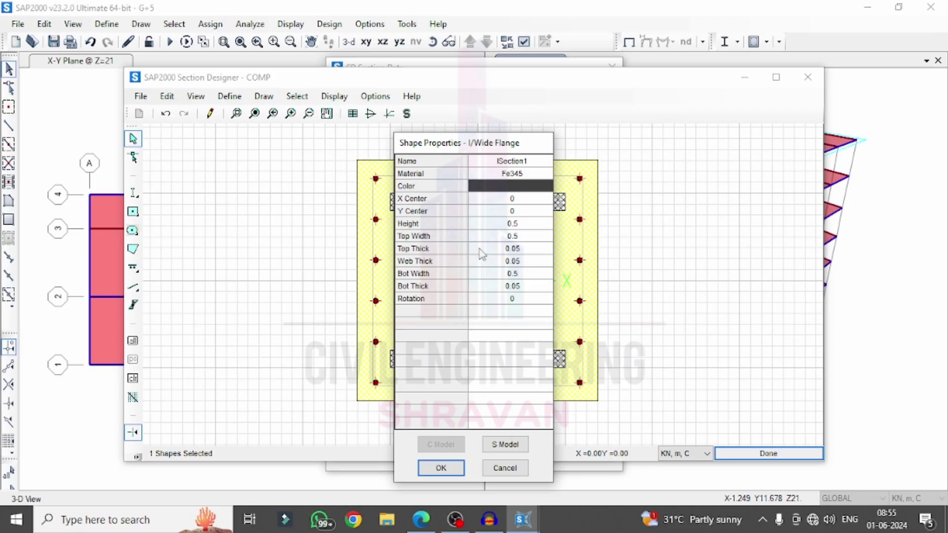
pyautogui.click(548, 175)
pyautogui.click(549, 175)
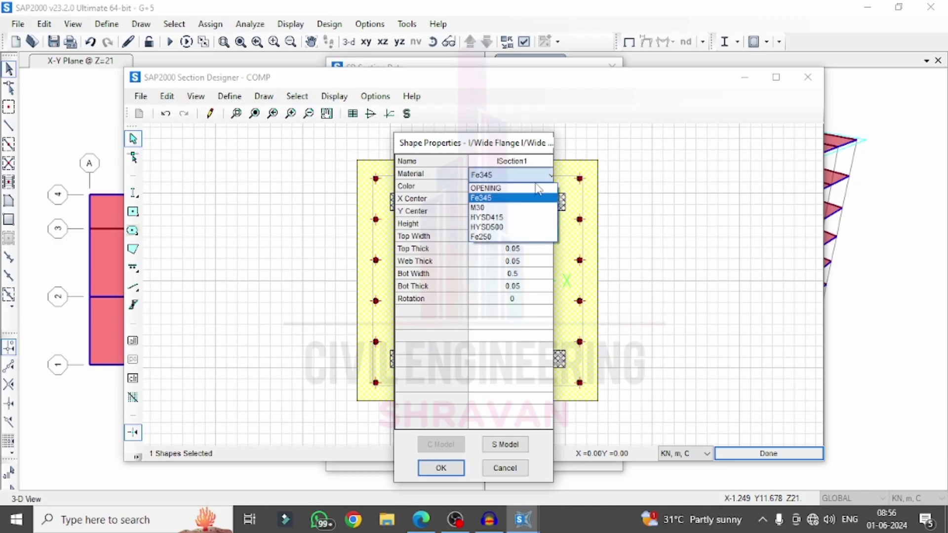
pyautogui.click(495, 242)
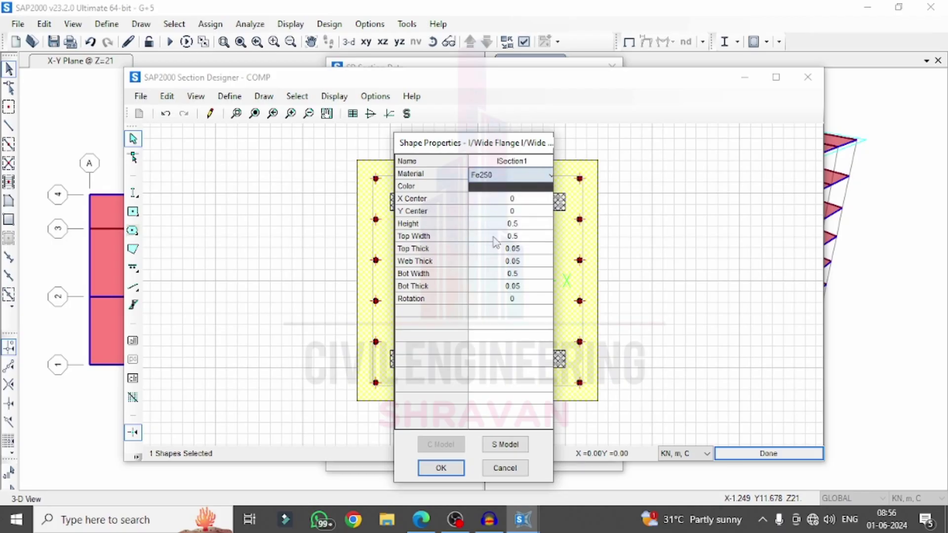
# - Set the I-section's height and both flange widths to 0.46 m, and its flange and web thicknesses to 0.046 m
pyautogui.click(531, 227)
pyautogui.click(533, 227)
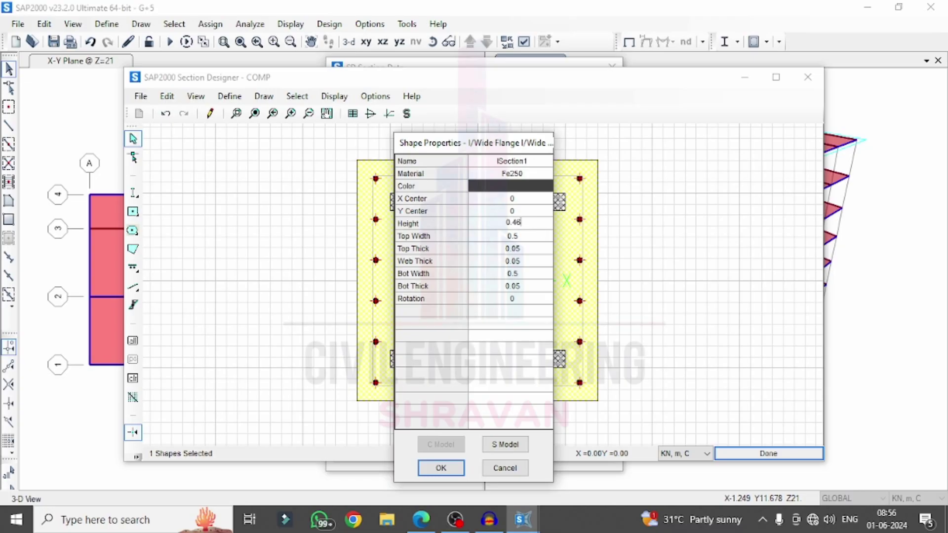
pyautogui.click(526, 235)
pyautogui.click(533, 237)
pyautogui.click(537, 248)
pyautogui.click(535, 251)
pyautogui.click(529, 263)
pyautogui.click(526, 275)
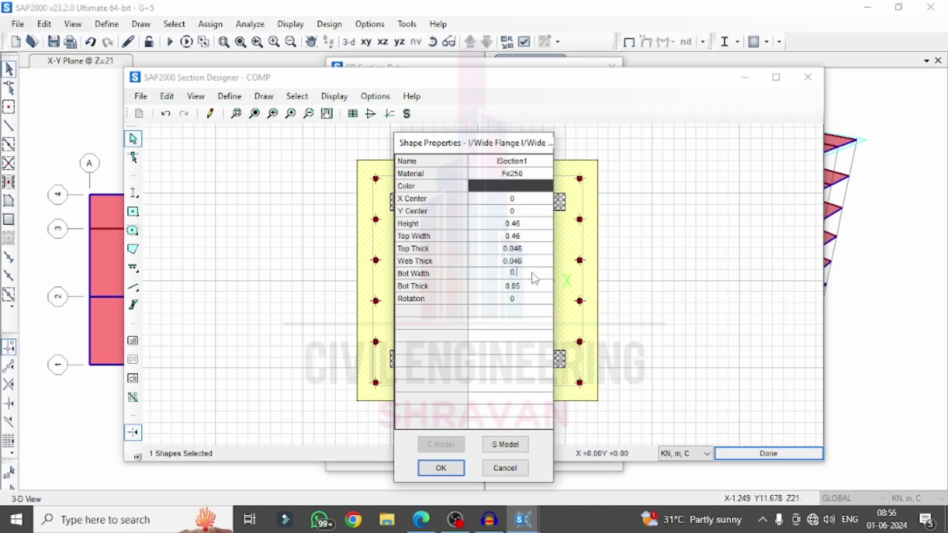
pyautogui.click(539, 289)
pyautogui.click(539, 289)
pyautogui.click(442, 468)
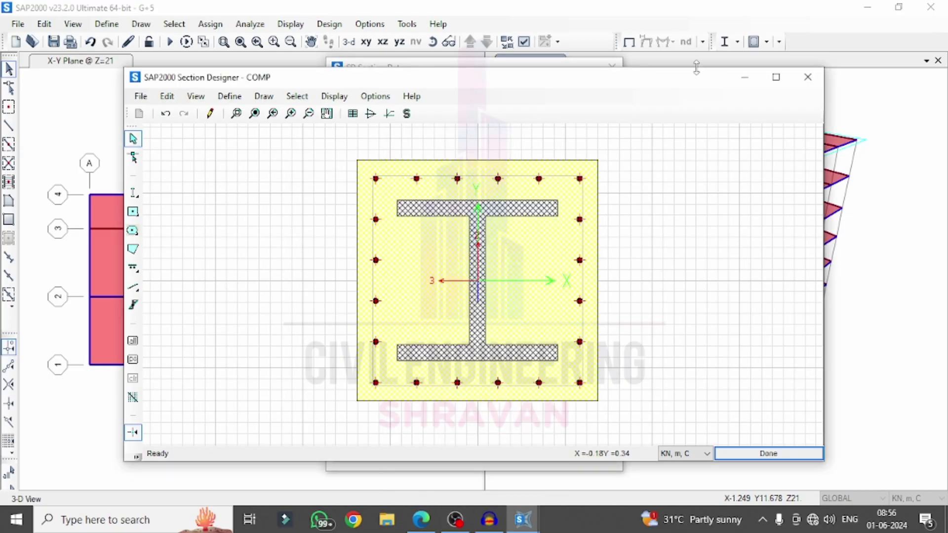
# - Close Section Designer without saving the drawing and reopen it for section COMP
pyautogui.click(808, 76)
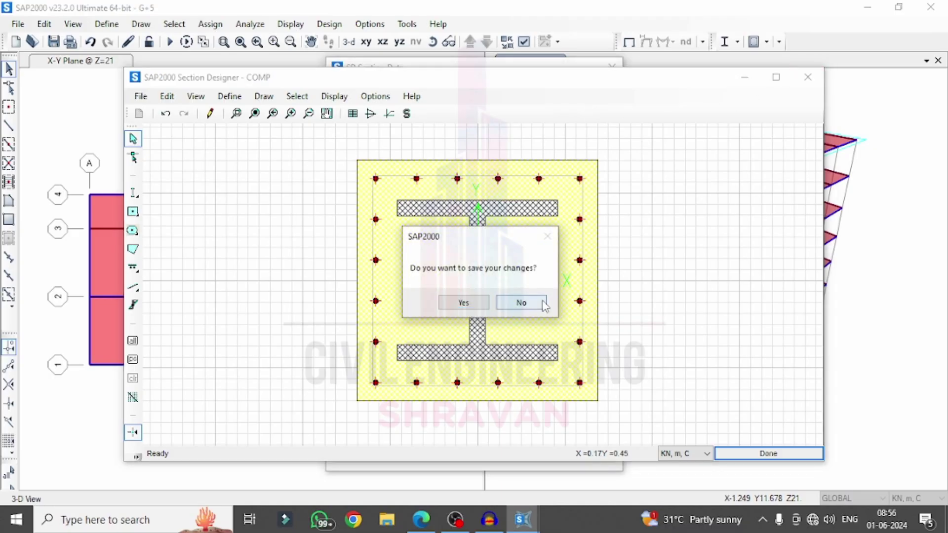
pyautogui.click(543, 303)
pyautogui.click(444, 336)
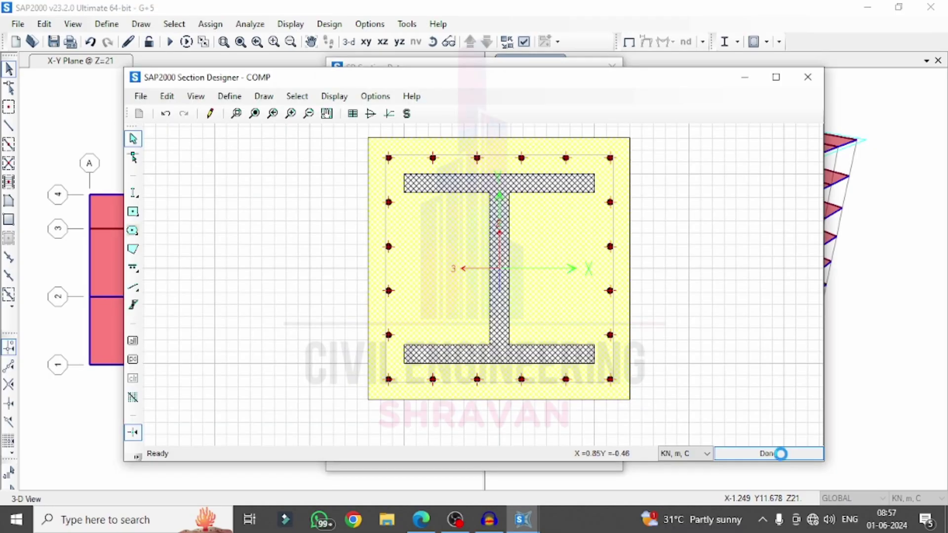
# - Finish the composite section drawing, reopen it to check it, leave without saving, and open it again
pyautogui.click(770, 453)
pyautogui.click(491, 341)
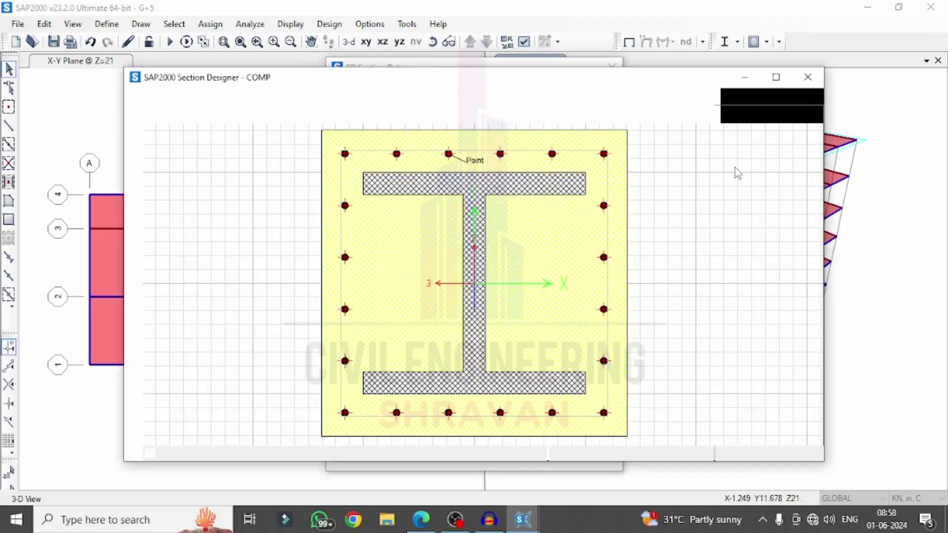
pyautogui.click(808, 76)
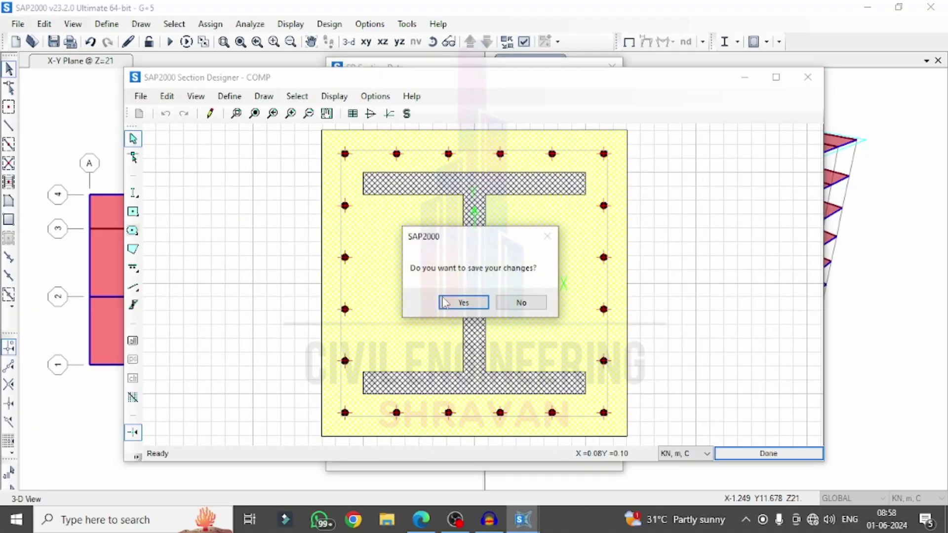
pyautogui.click(522, 302)
pyautogui.click(527, 338)
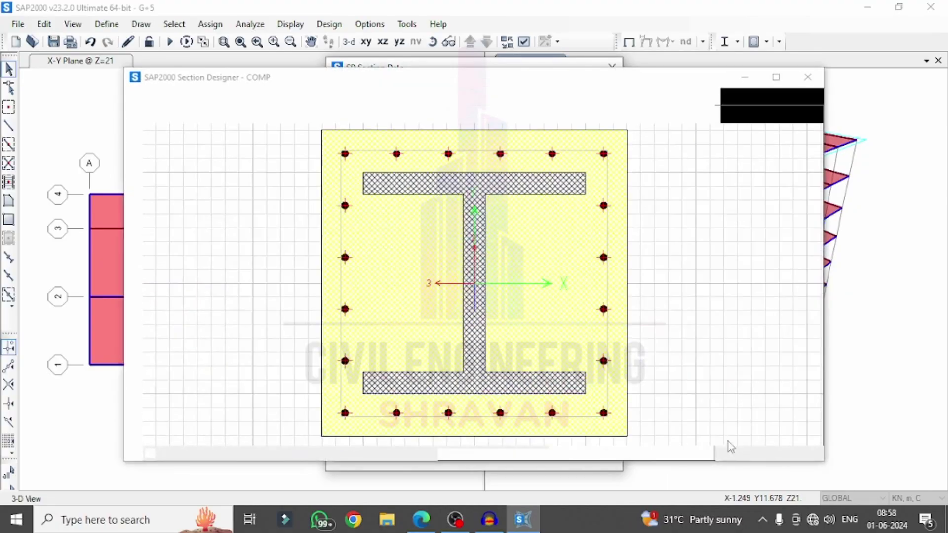
# - Finish the composite drawing and accept COMP as a new frame section property
pyautogui.click(764, 447)
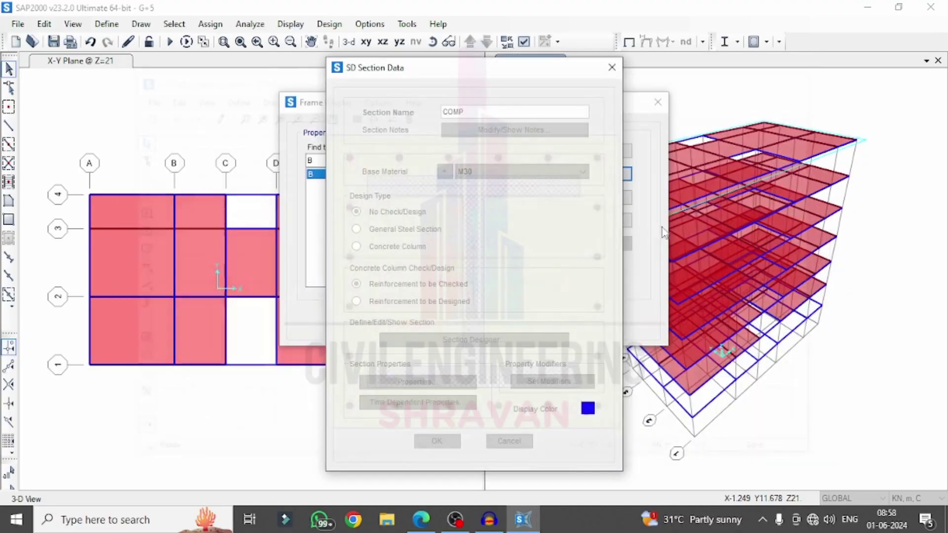
pyautogui.click(437, 441)
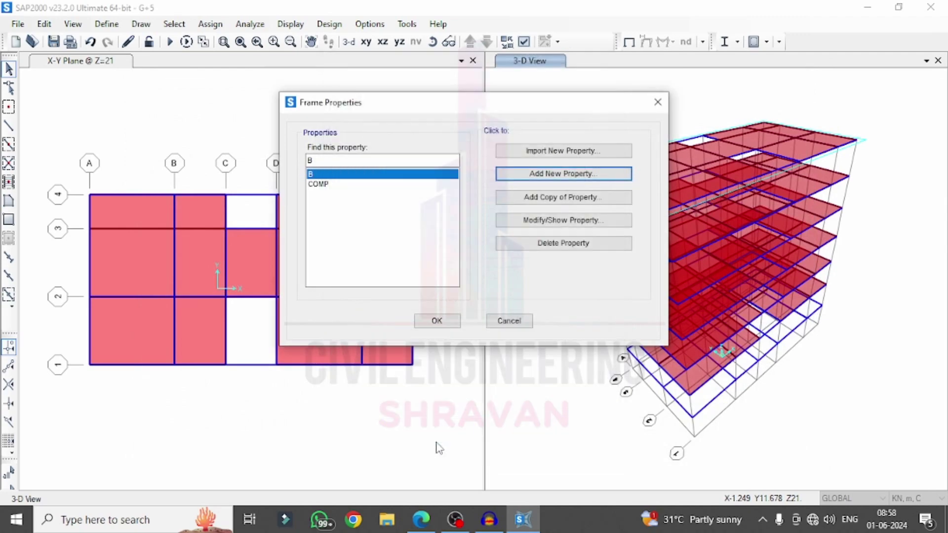
pyautogui.click(435, 320)
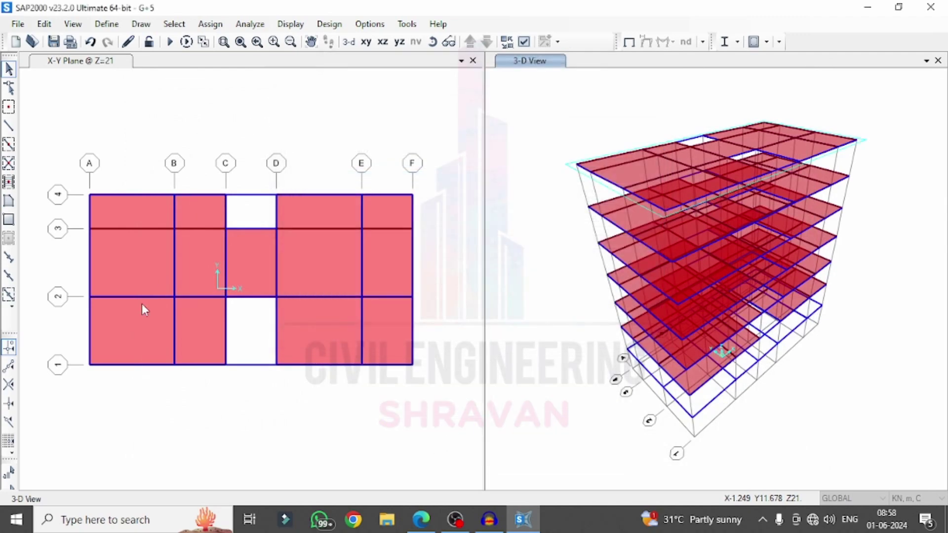
# - Switch the 3-D window to a 2D view of the X-Z plane at Y = -4.5 m
pyautogui.click(73, 23)
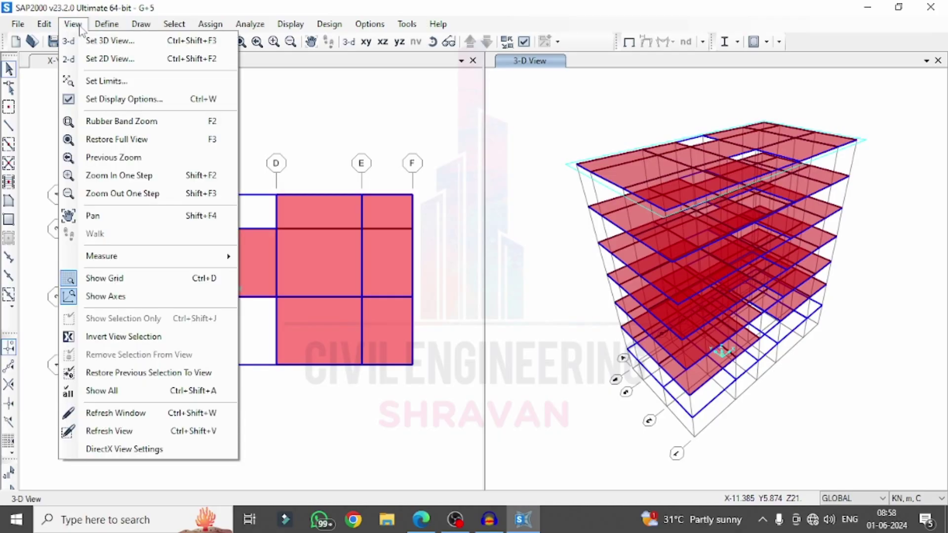
pyautogui.click(111, 60)
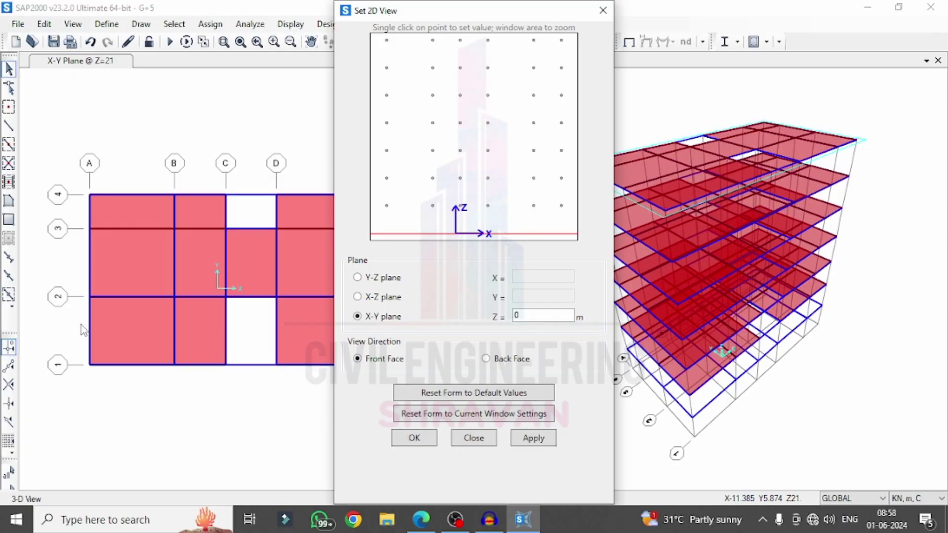
pyautogui.click(357, 297)
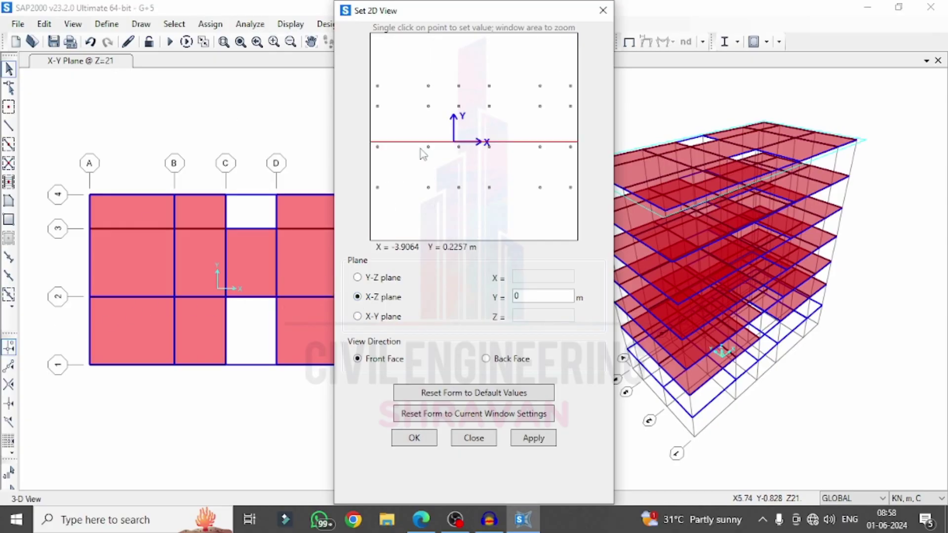
pyautogui.click(459, 187)
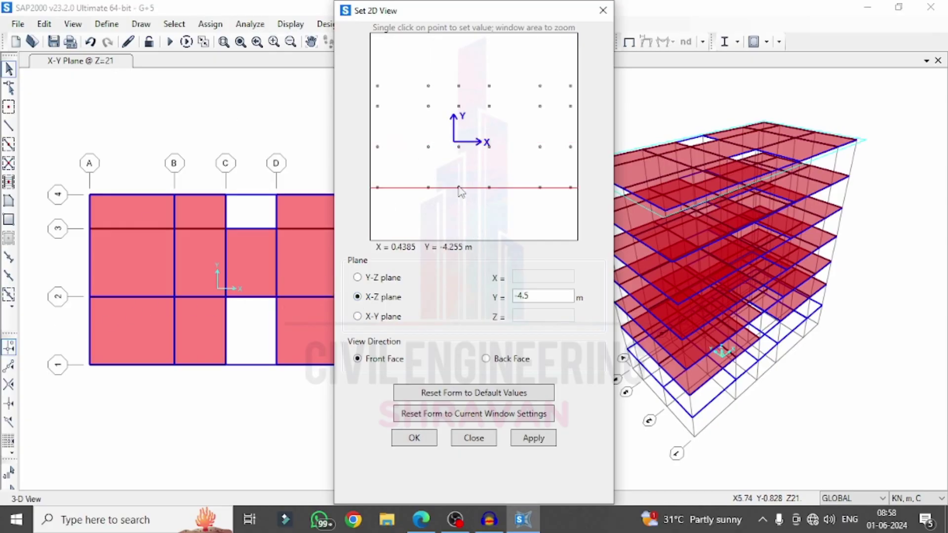
pyautogui.click(532, 437)
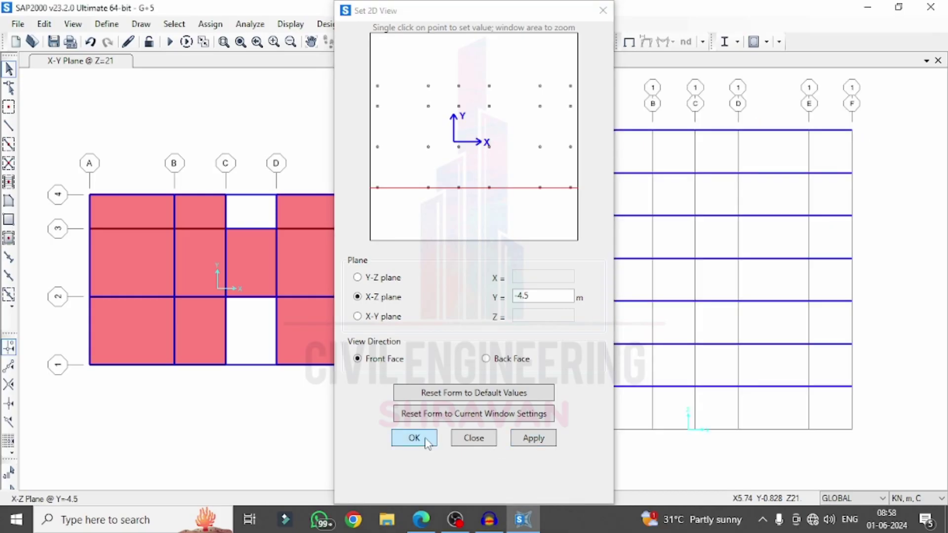
pyautogui.press('Return')
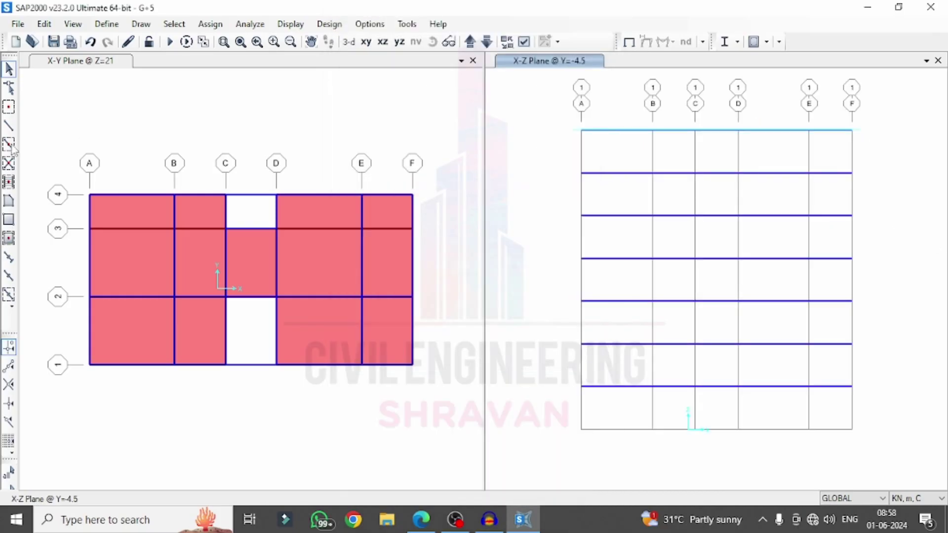
# - Use Quick Draw Frame with section COMP to draw full-height columns on grid lines A to F in the Y = -4.5 m elevation
pyautogui.click(11, 146)
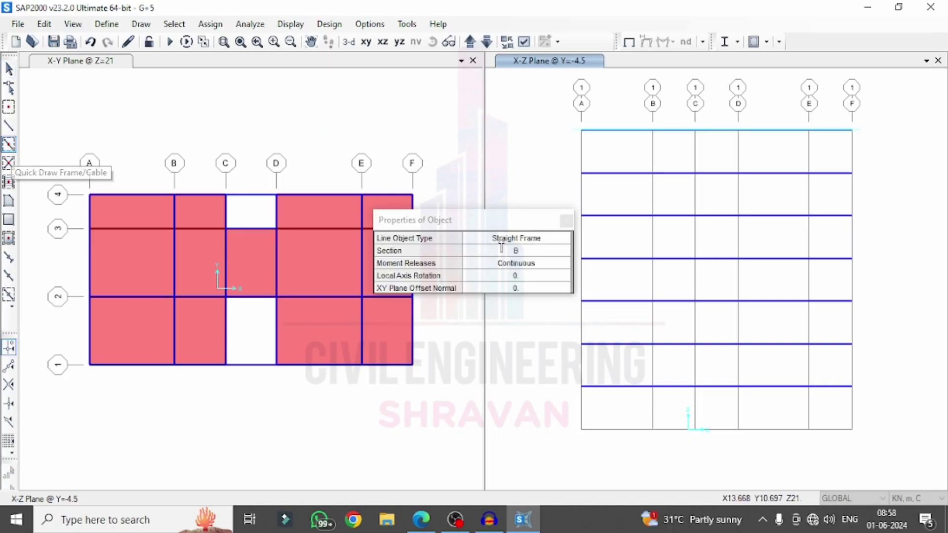
pyautogui.click(564, 253)
pyautogui.click(565, 252)
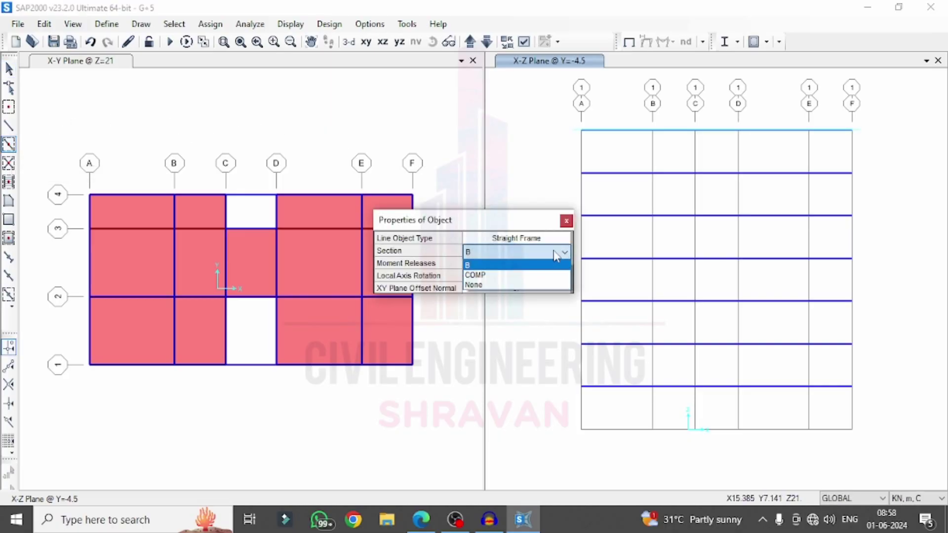
pyautogui.click(480, 270)
pyautogui.moveTo(480, 219); pyautogui.dragTo(530, 35)
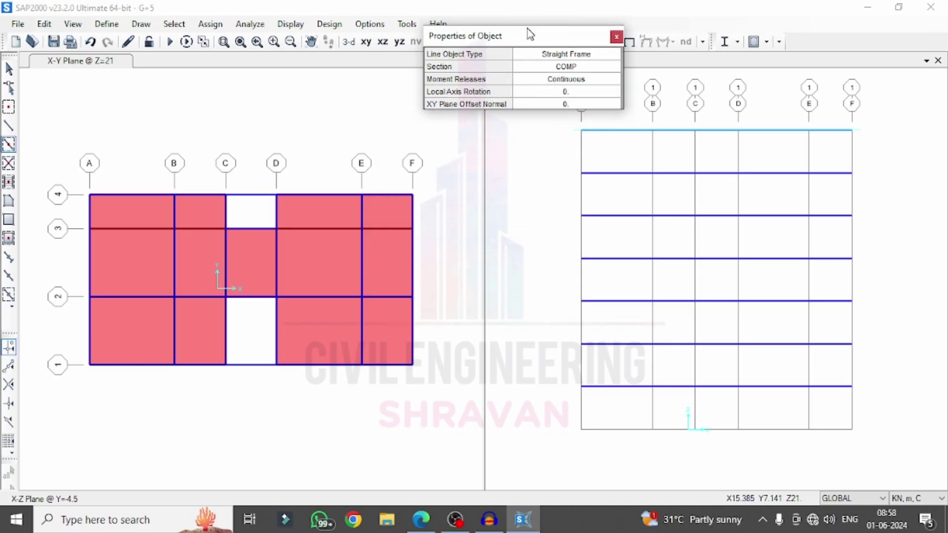
pyautogui.moveTo(570, 117)
pyautogui.mouseDown()
pyautogui.moveTo(612, 365)
pyautogui.moveTo(594, 453)
pyautogui.mouseUp()
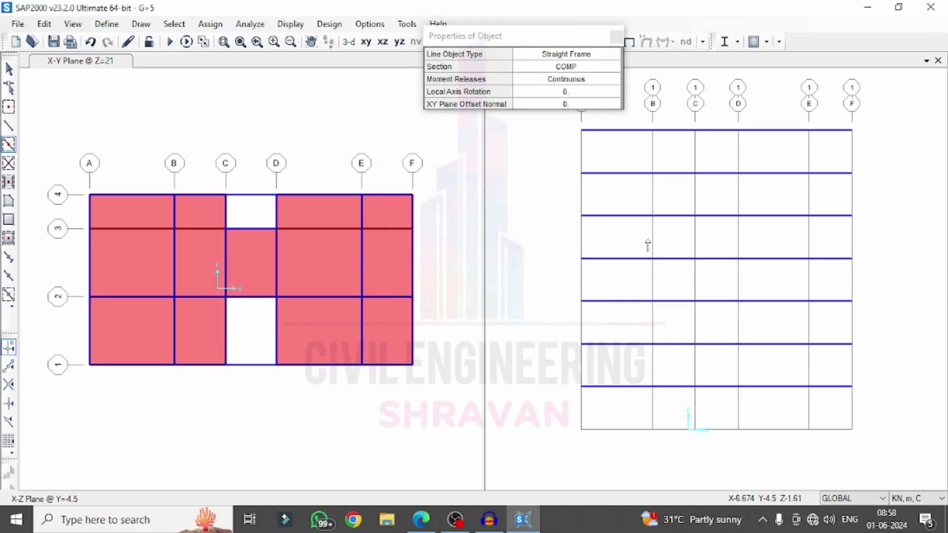
pyautogui.moveTo(646, 118); pyautogui.dragTo(662, 438)
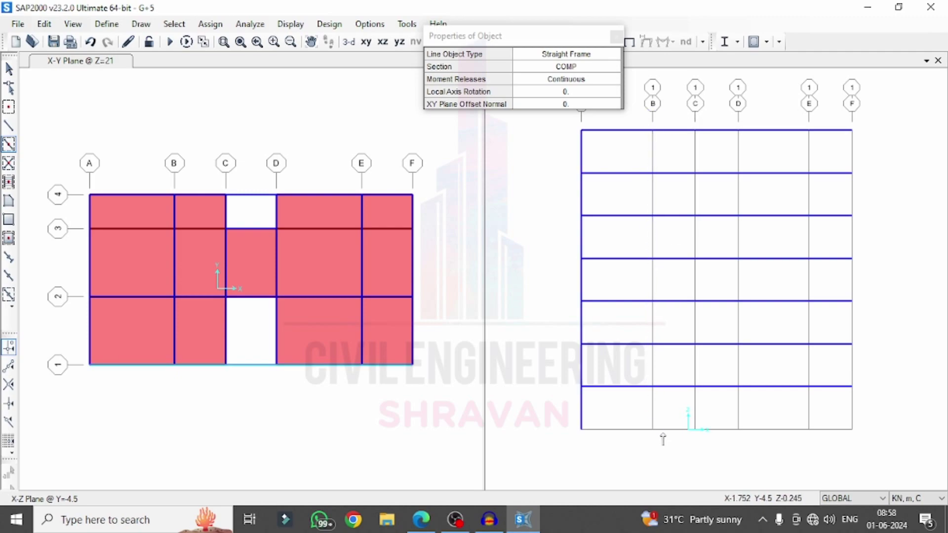
pyautogui.moveTo(687, 118); pyautogui.dragTo(711, 457)
pyautogui.moveTo(725, 117); pyautogui.dragTo(742, 448)
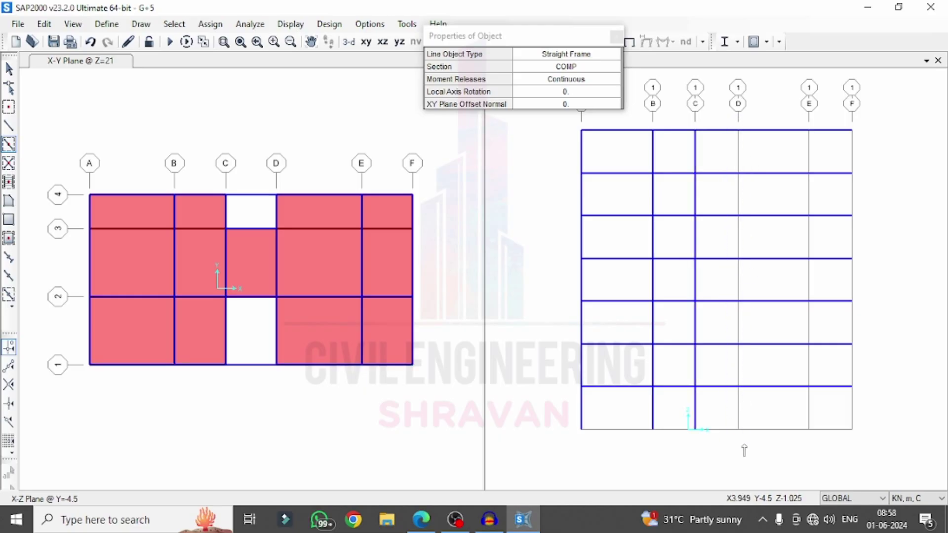
pyautogui.moveTo(795, 114); pyautogui.dragTo(814, 458)
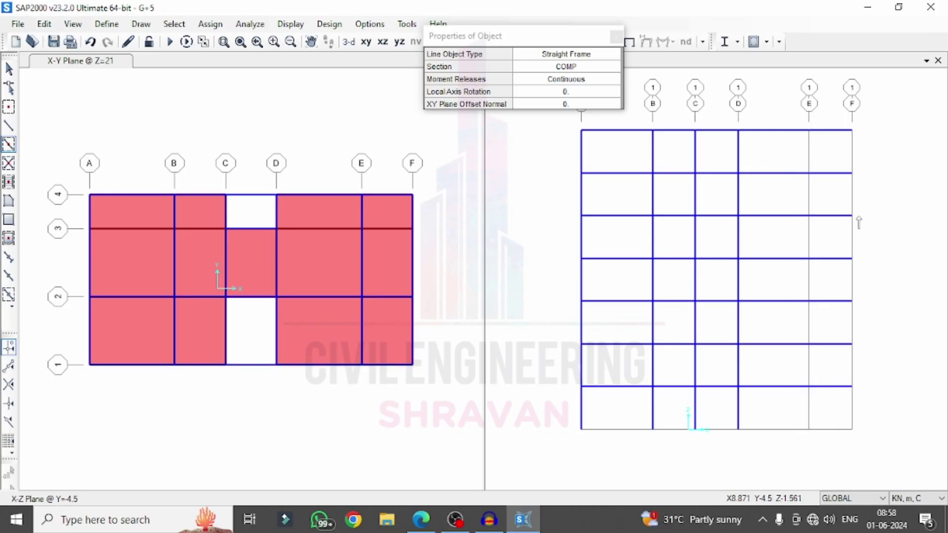
pyautogui.moveTo(843, 112); pyautogui.dragTo(868, 448)
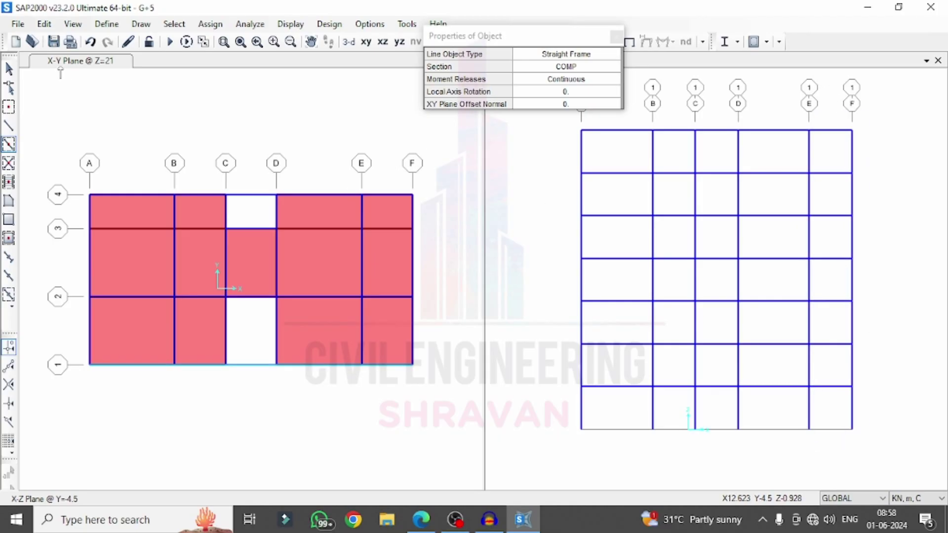
# - Switch the elevation window to the X-Z plane at Y = -0.5 m, keeping the view settings dialog open clear of the elevation
pyautogui.click(85, 29)
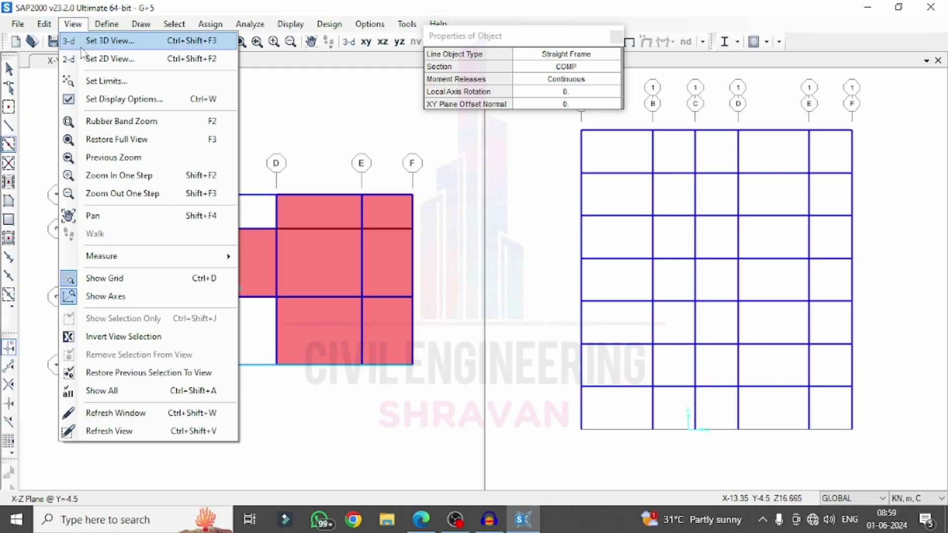
pyautogui.click(109, 58)
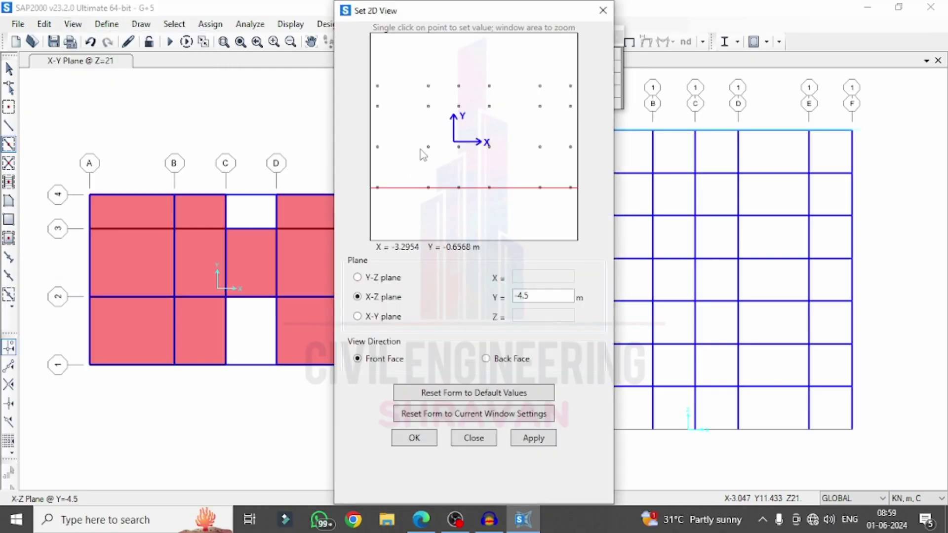
pyautogui.click(545, 441)
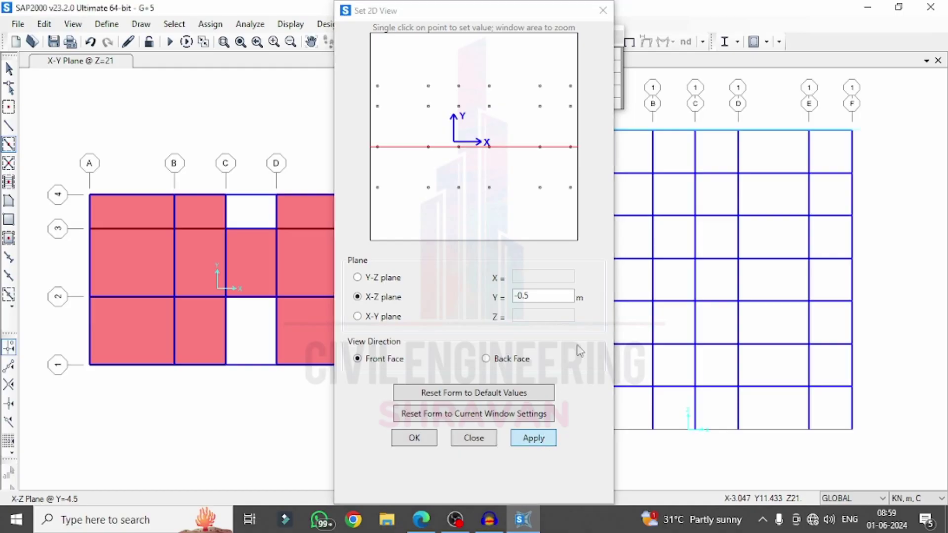
pyautogui.moveTo(516, 16); pyautogui.dragTo(379, 23)
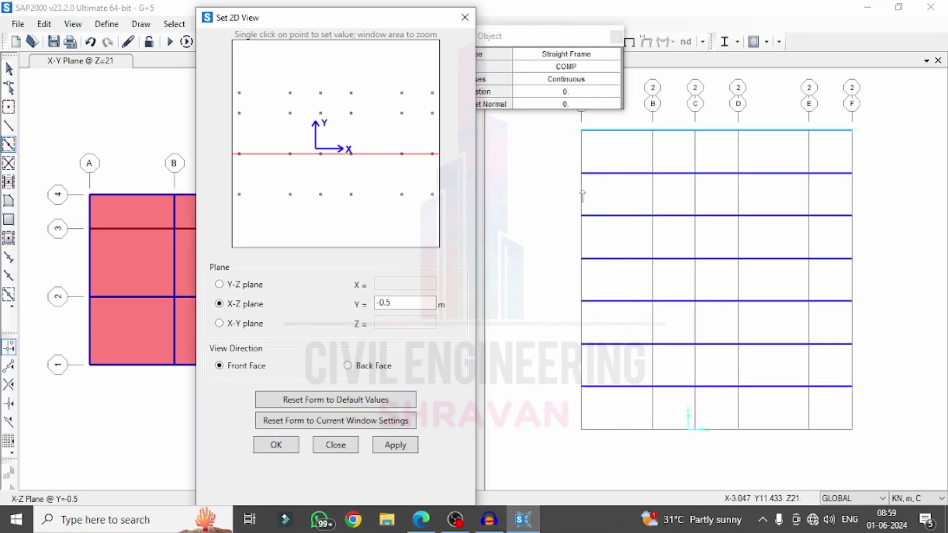
# - Draw full-height COMP columns on grid lines A to F in the Y = -0.5 m elevation
pyautogui.click(566, 118)
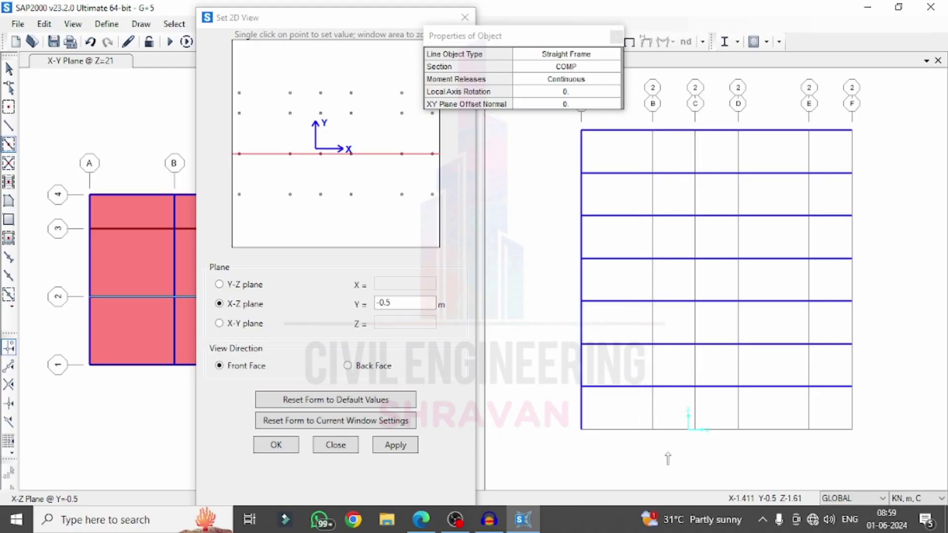
pyautogui.click(677, 111)
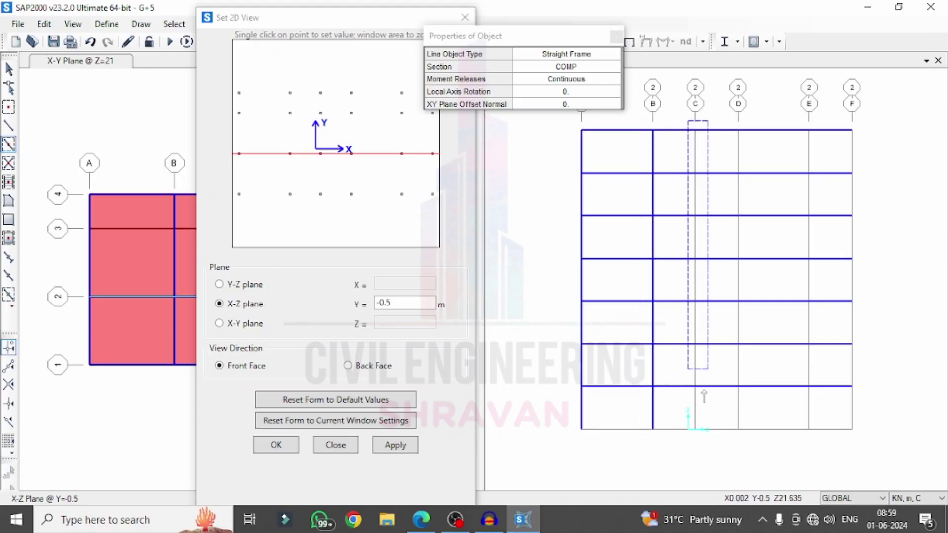
pyautogui.click(695, 135)
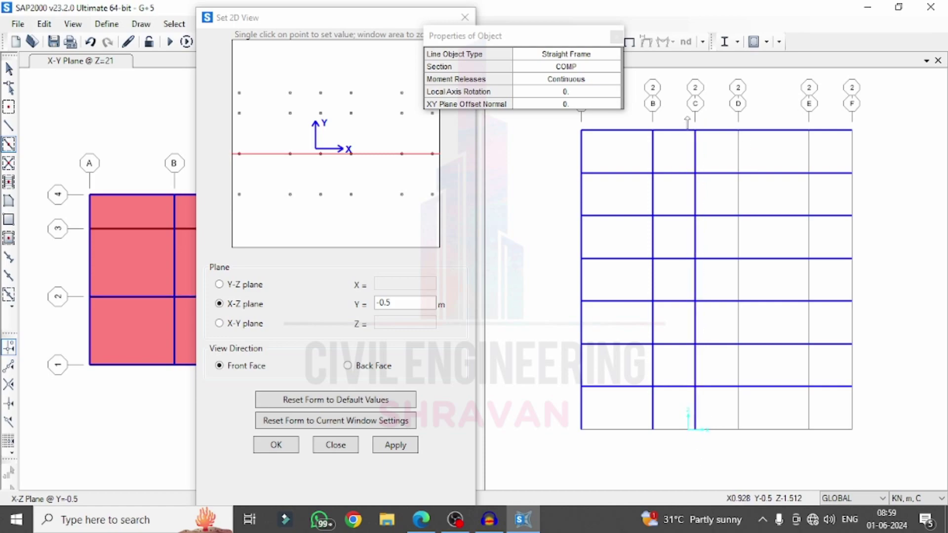
pyautogui.click(735, 392)
pyautogui.click(808, 424)
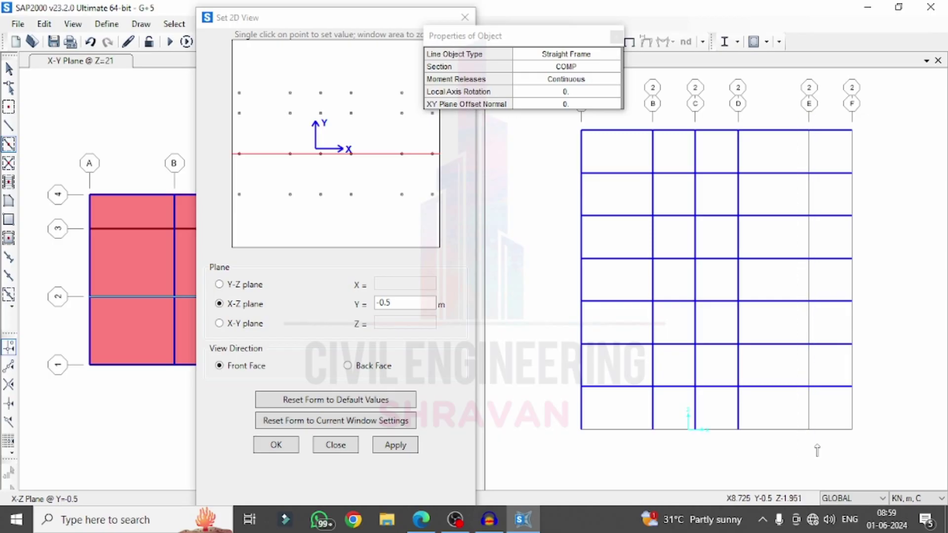
pyautogui.click(853, 425)
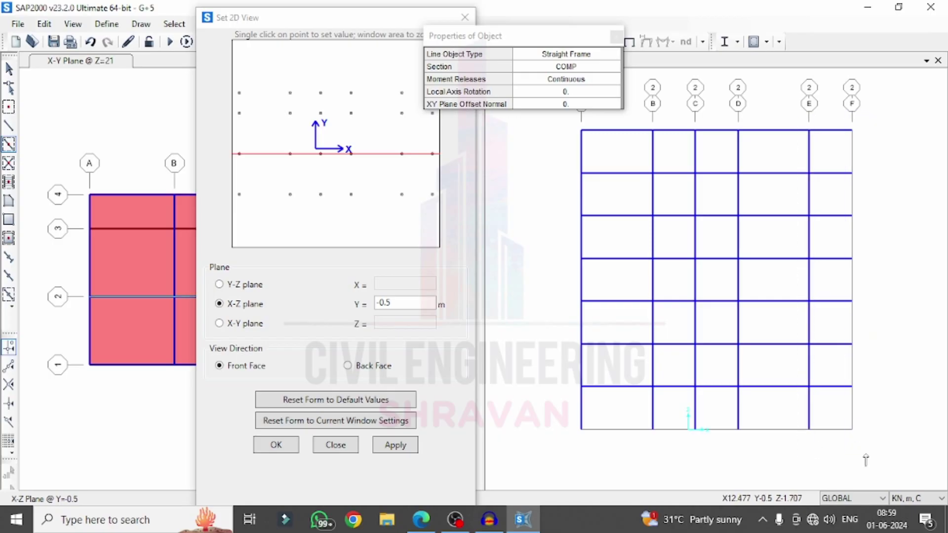
# - Show the X-Z plane at Y = 3.5 m and draw full-height COMP columns on grid lines C and D
pyautogui.click(353, 117)
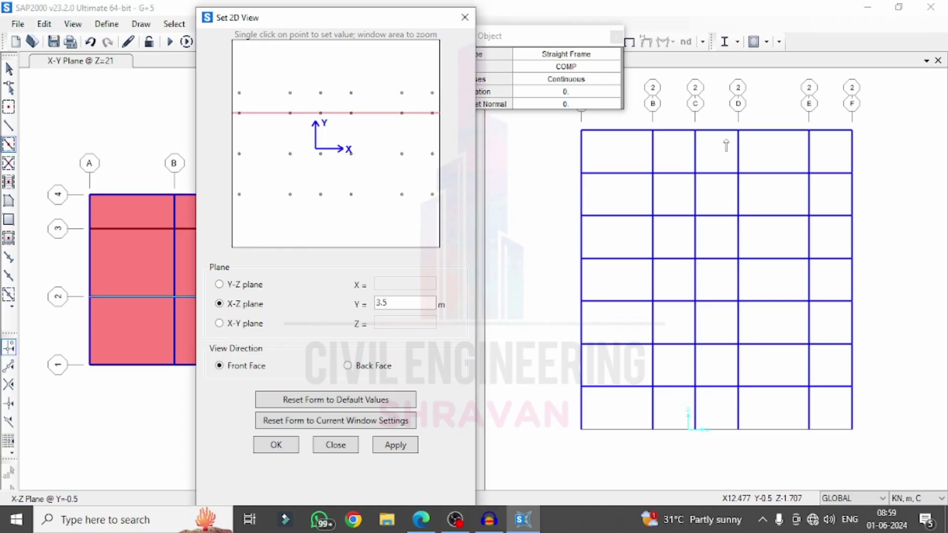
pyautogui.click(395, 445)
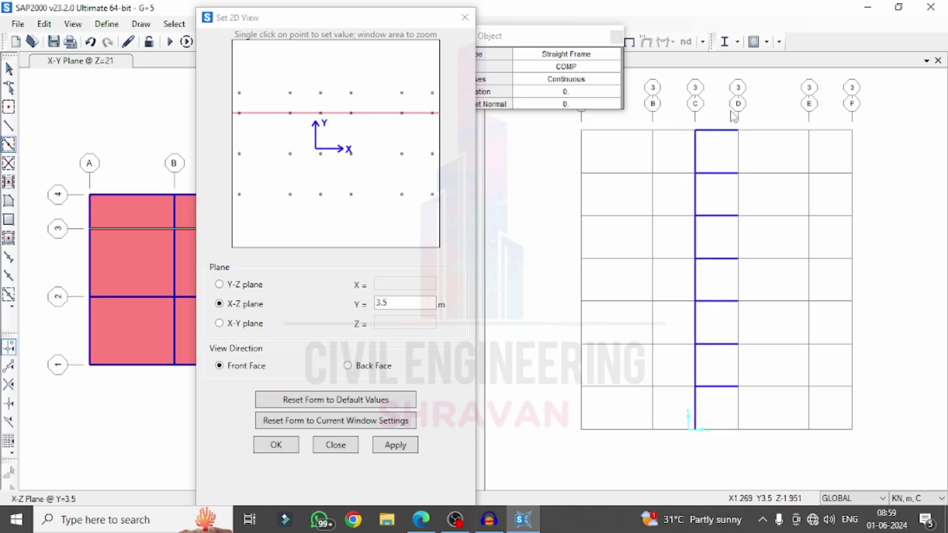
# - Show the X-Z plane at Y = 5.5 m, draw full-height COMP columns on grid lines A to F, and finish drawing
pyautogui.click(351, 93)
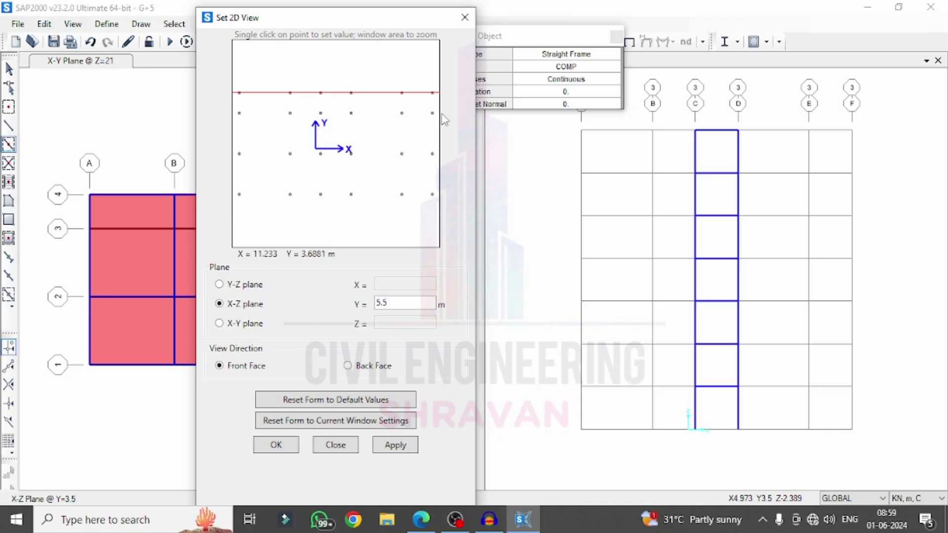
pyautogui.click(397, 443)
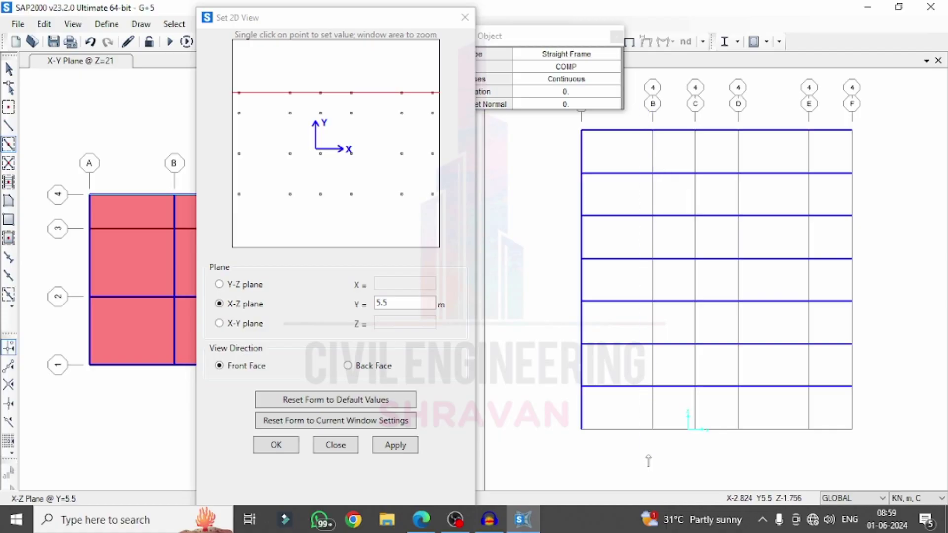
pyautogui.click(652, 153)
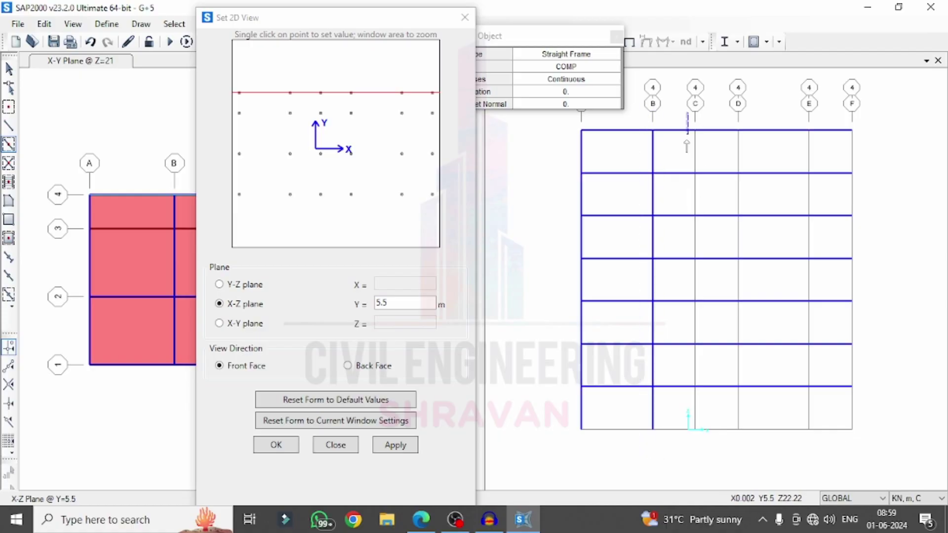
pyautogui.click(703, 439)
pyautogui.moveTo(724, 107); pyautogui.dragTo(763, 430)
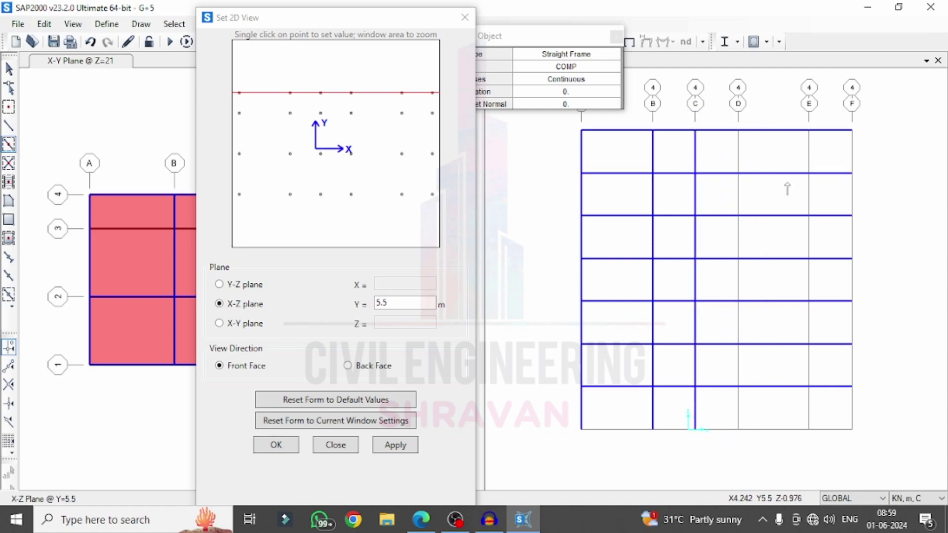
pyautogui.moveTo(798, 112); pyautogui.dragTo(820, 443)
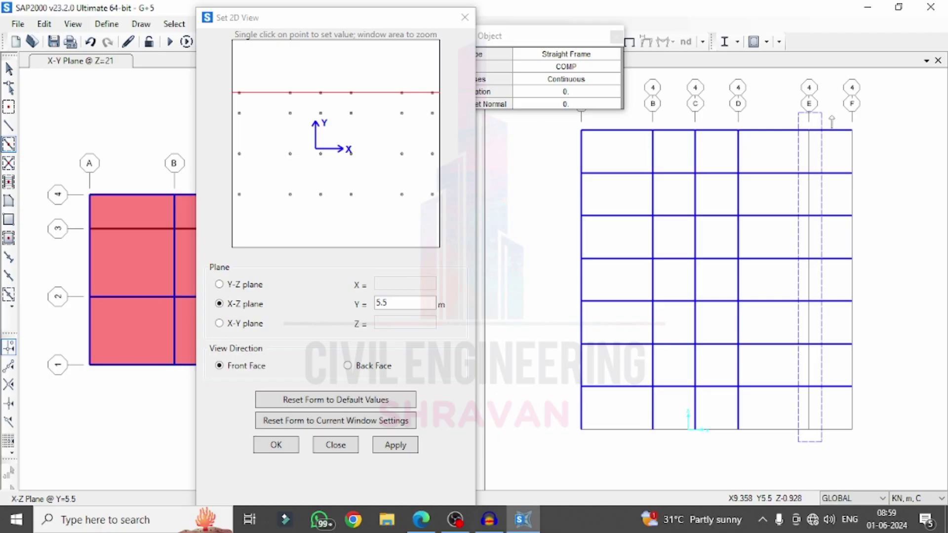
pyautogui.moveTo(840, 102); pyautogui.dragTo(857, 457)
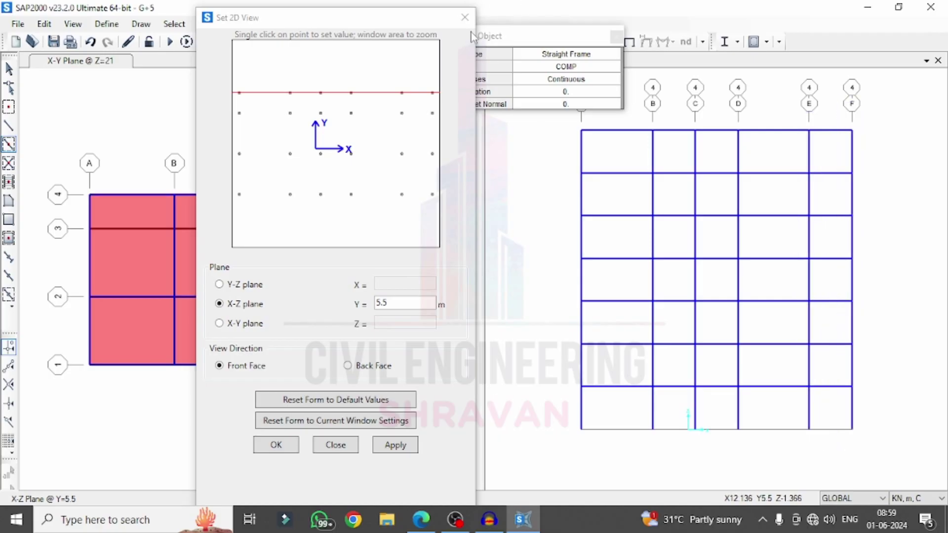
pyautogui.click(465, 17)
pyautogui.click(617, 36)
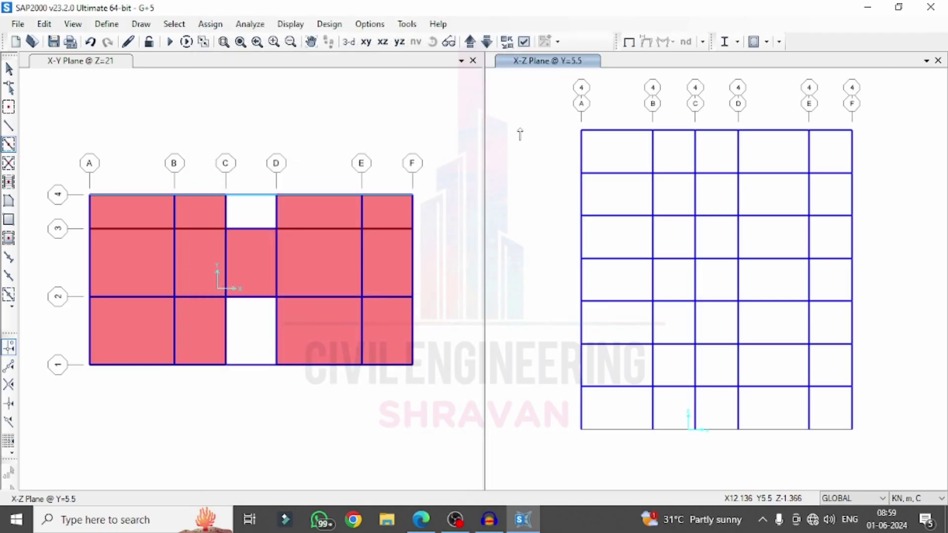
pyautogui.click(9, 70)
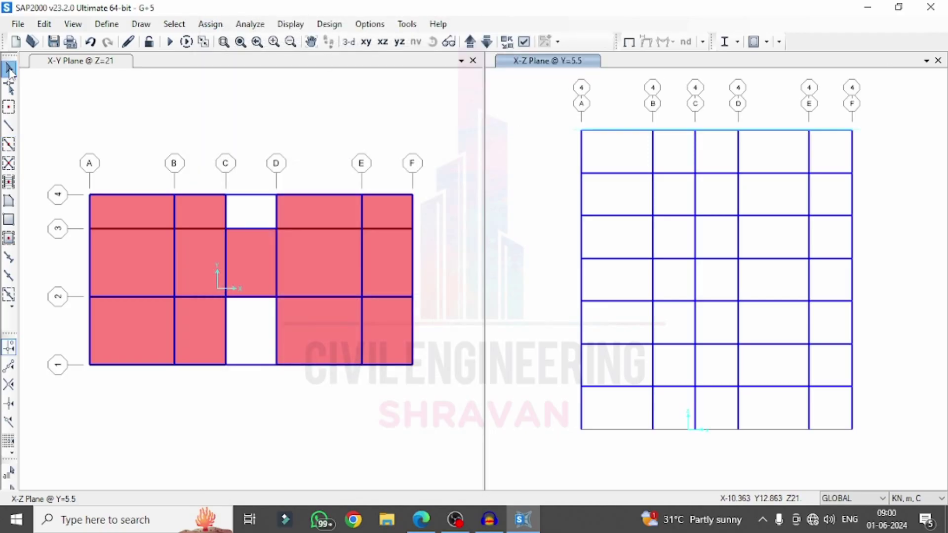
# - Return the elevation window to the 3-D view and display the model with the Extrude view type in all windows
pyautogui.click(349, 42)
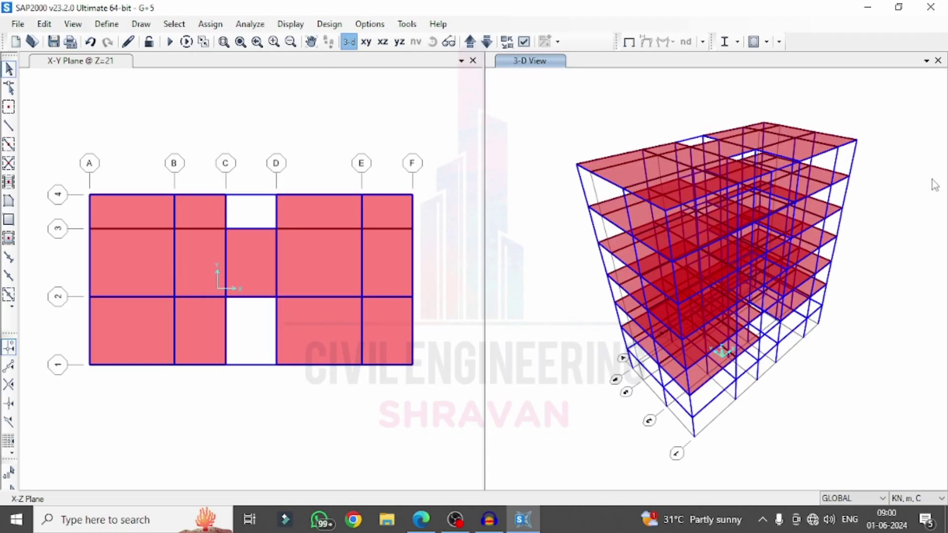
pyautogui.click(523, 42)
pyautogui.click(422, 77)
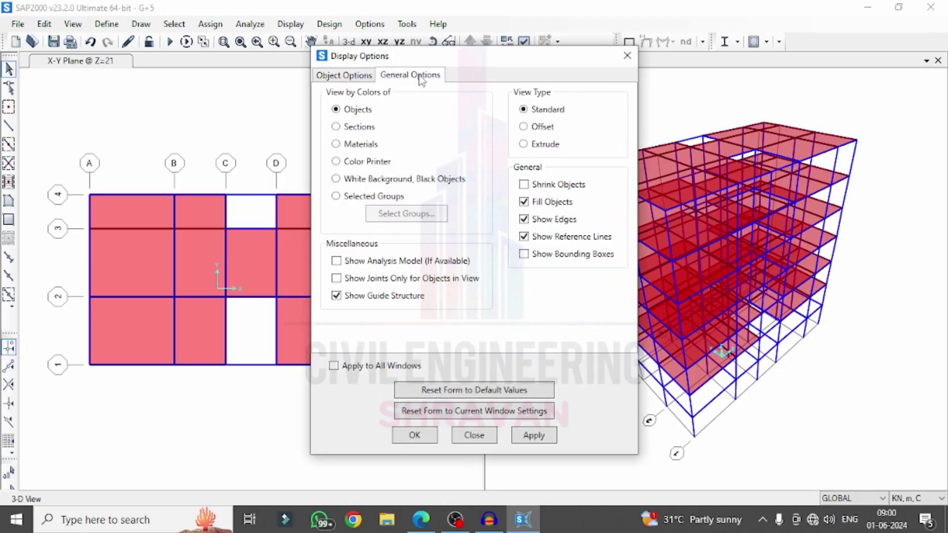
pyautogui.click(523, 145)
pyautogui.click(533, 435)
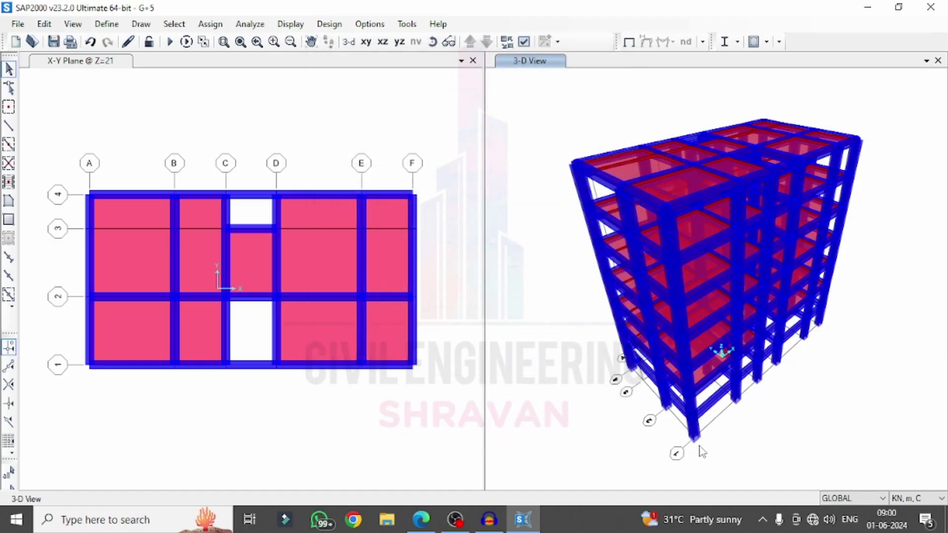
# - Examine the composite section at the base of the front corner column up close, and return to the full 3-D view
pyautogui.click(223, 43)
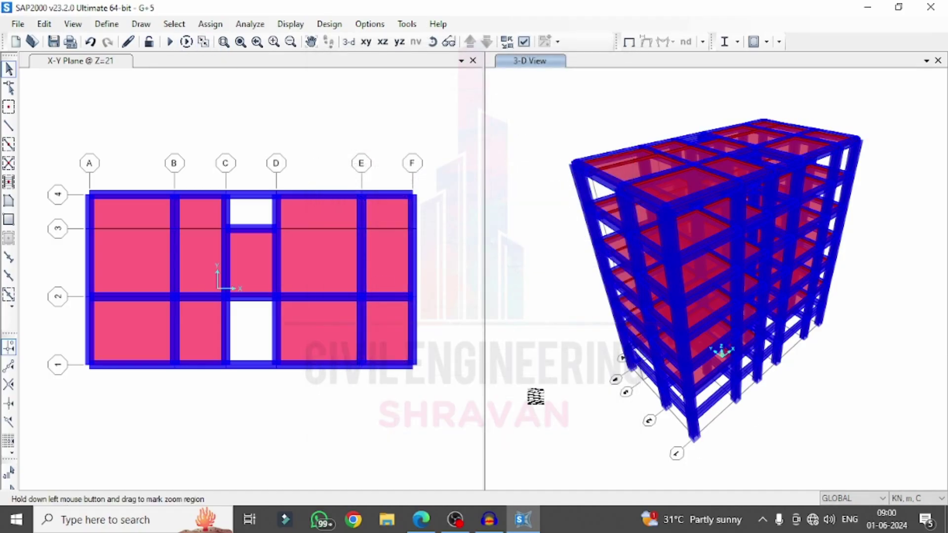
pyautogui.moveTo(667, 413); pyautogui.dragTo(736, 467)
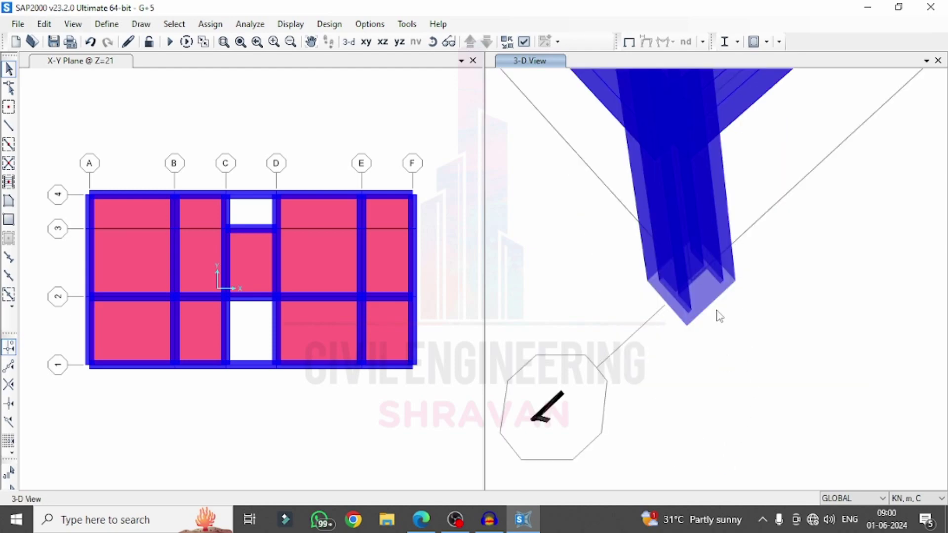
pyautogui.scroll(5, 720, 316)
pyautogui.scroll(-2, 603, 166)
pyautogui.scroll(-2, 573, 153)
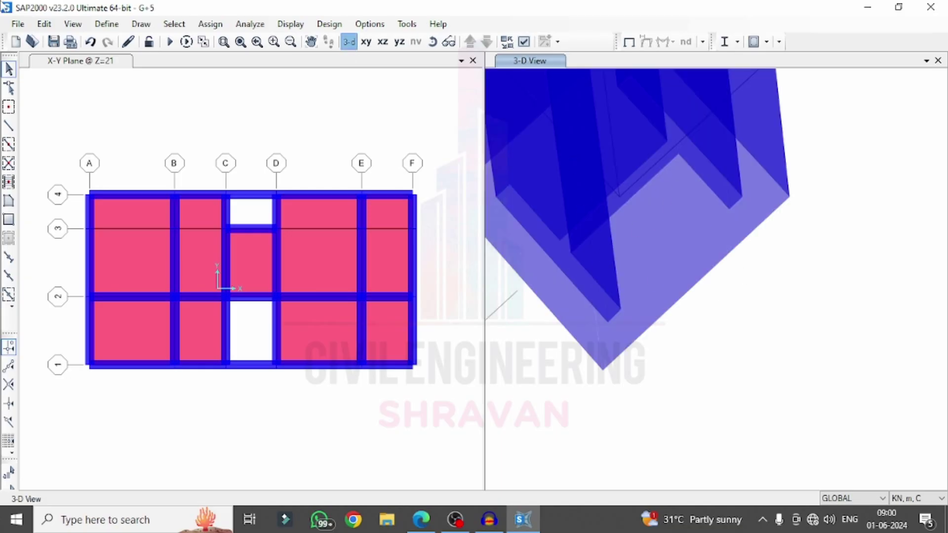
pyautogui.click(349, 41)
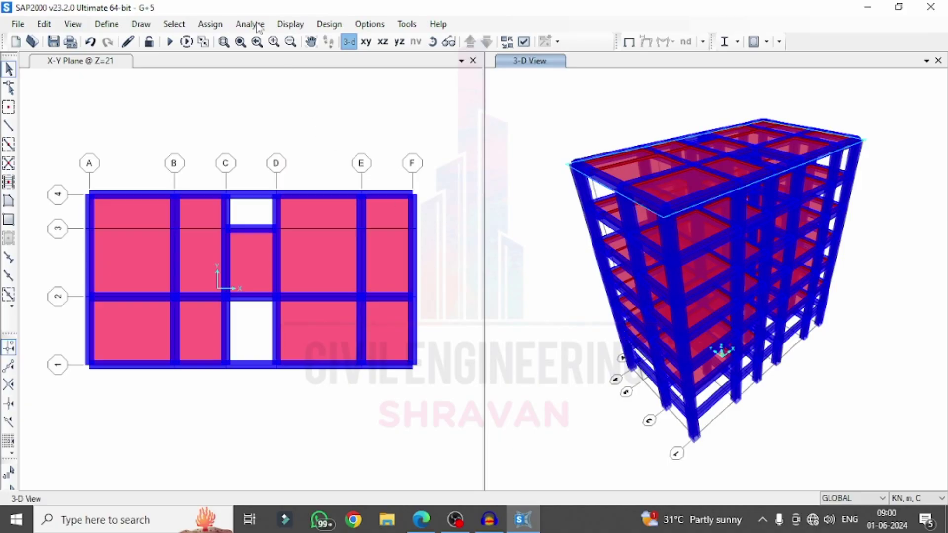
# - Run the analysis for all load cases with the existing run settings and dismiss the analysis messages
pyautogui.click(240, 24)
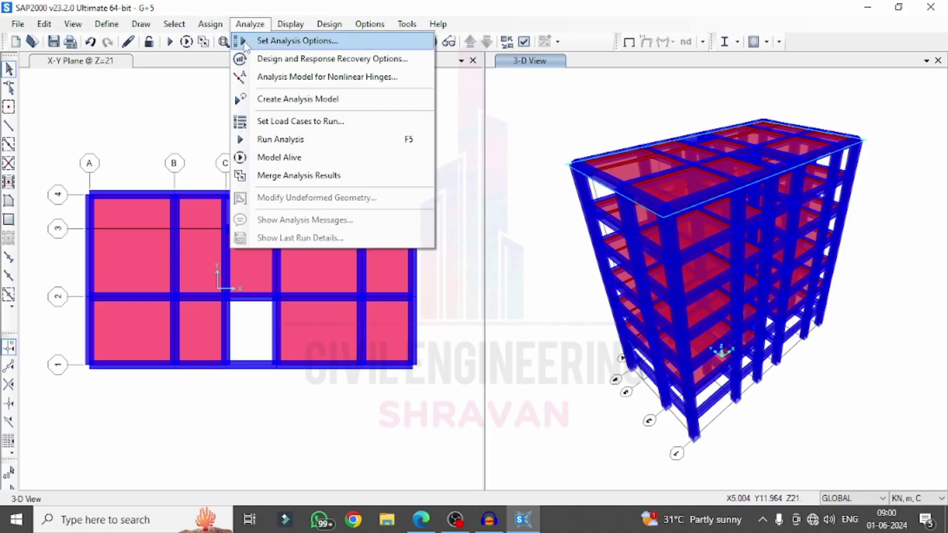
pyautogui.click(250, 121)
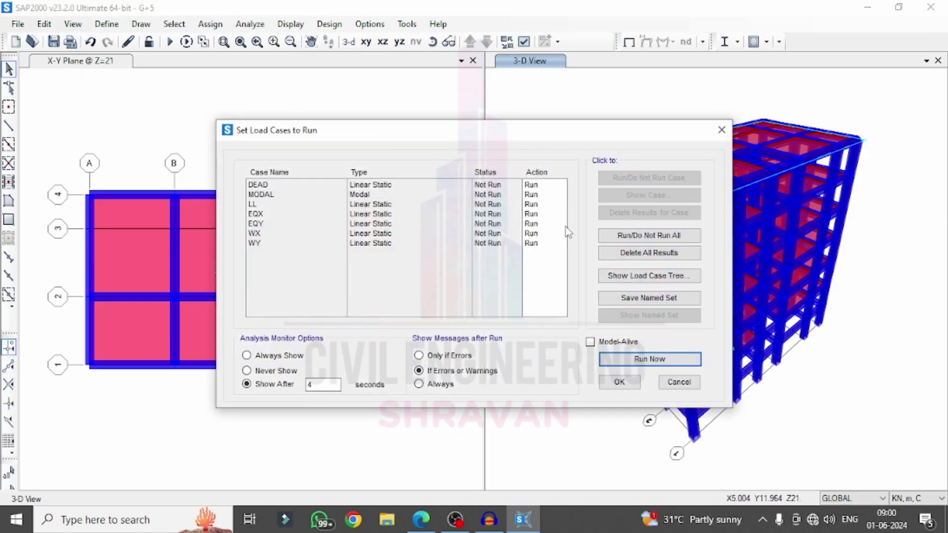
pyautogui.click(659, 357)
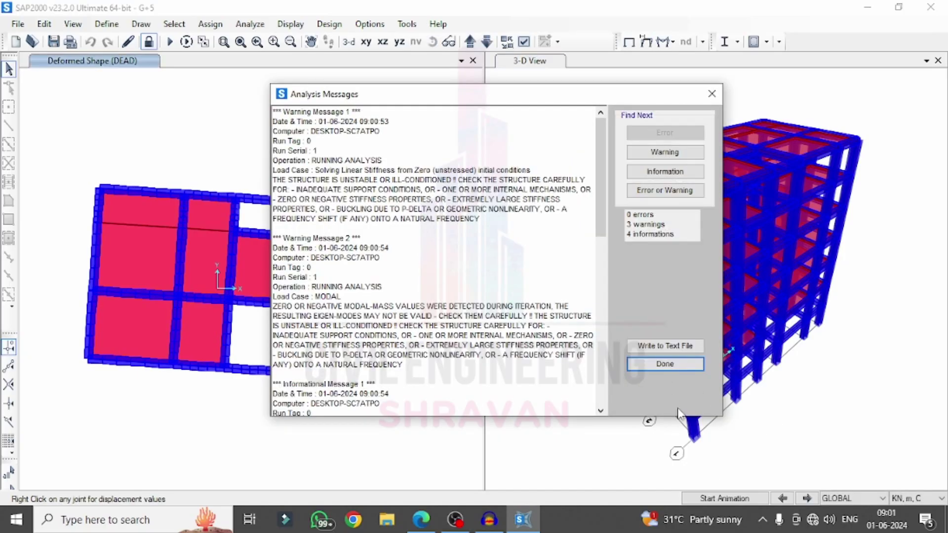
pyautogui.click(665, 364)
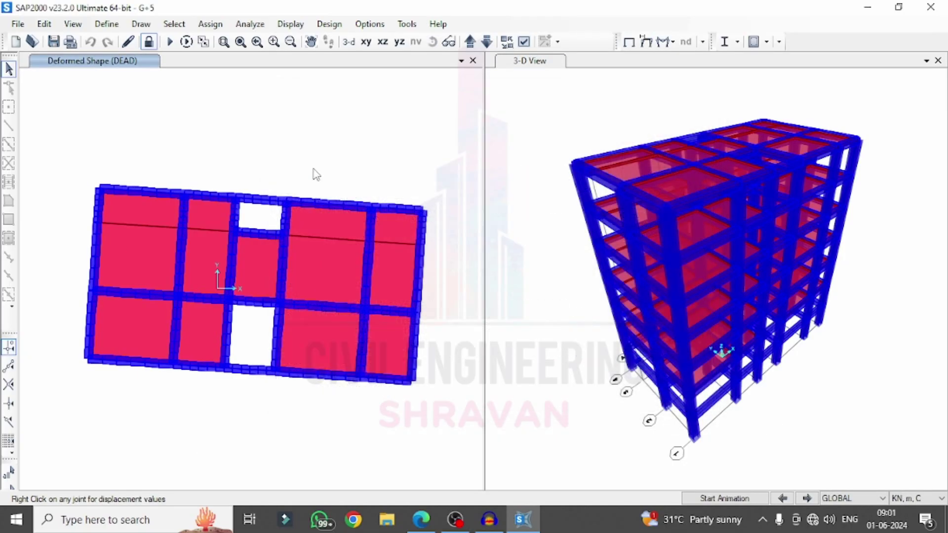
# - Show the DEAD deformed shape in 3-D and play its animation with the system sound muted, stopping it after viewing
pyautogui.click(349, 42)
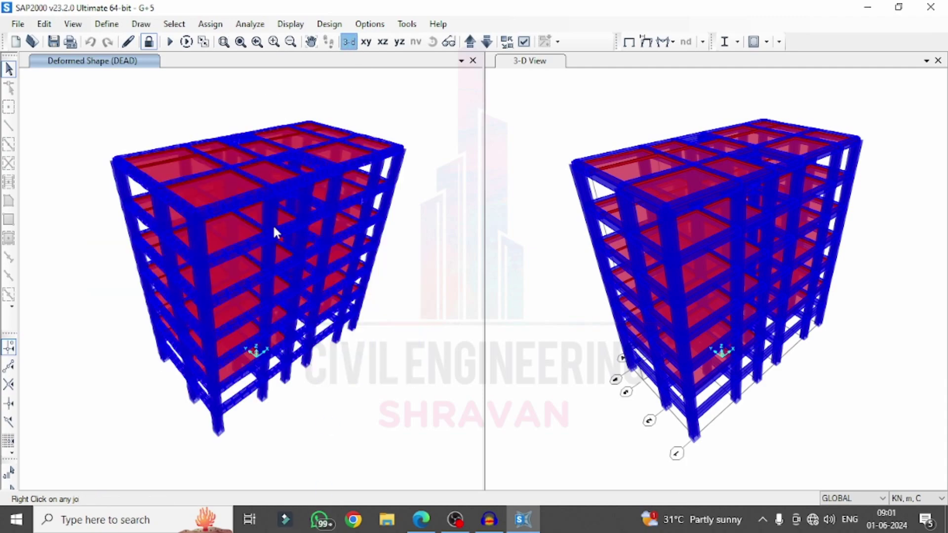
pyautogui.click(829, 519)
pyautogui.click(721, 487)
pyautogui.click(693, 503)
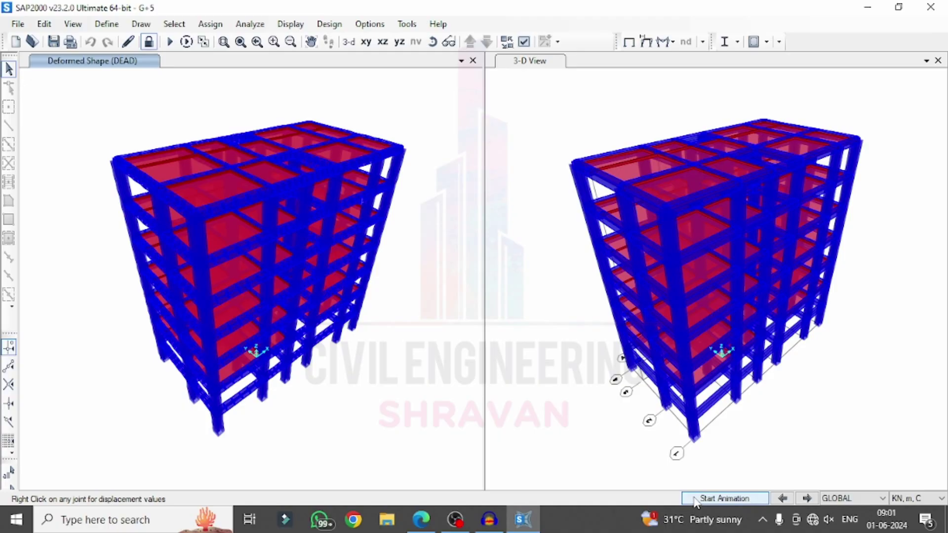
pyautogui.click(711, 498)
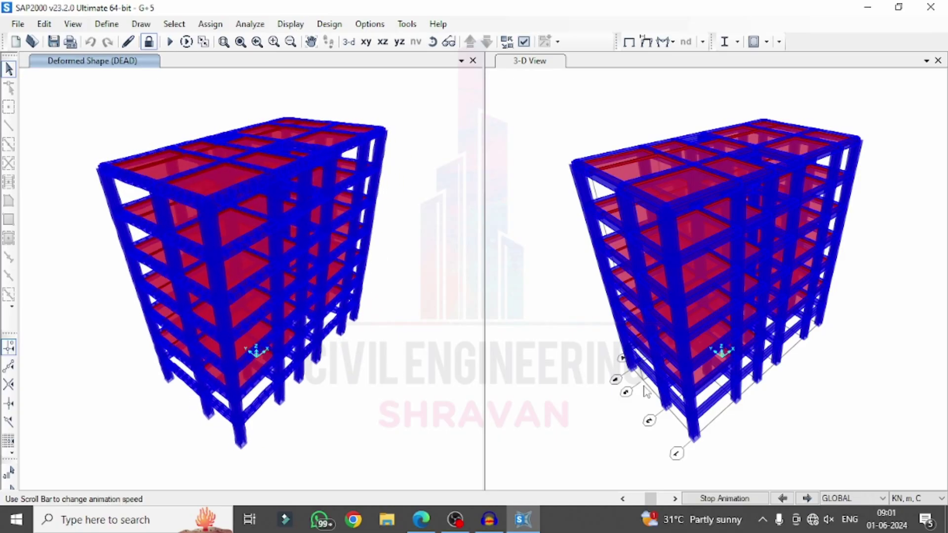
pyautogui.click(720, 499)
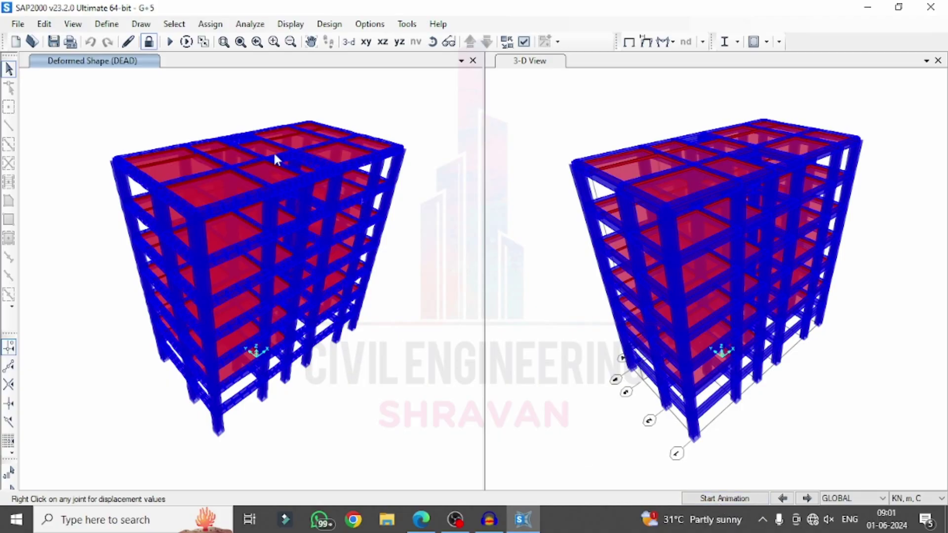
# - Open the frame forces/stresses display settings for the DEAD case, select Shear 2-2, and move the dialog off the deformed model
pyautogui.click(290, 24)
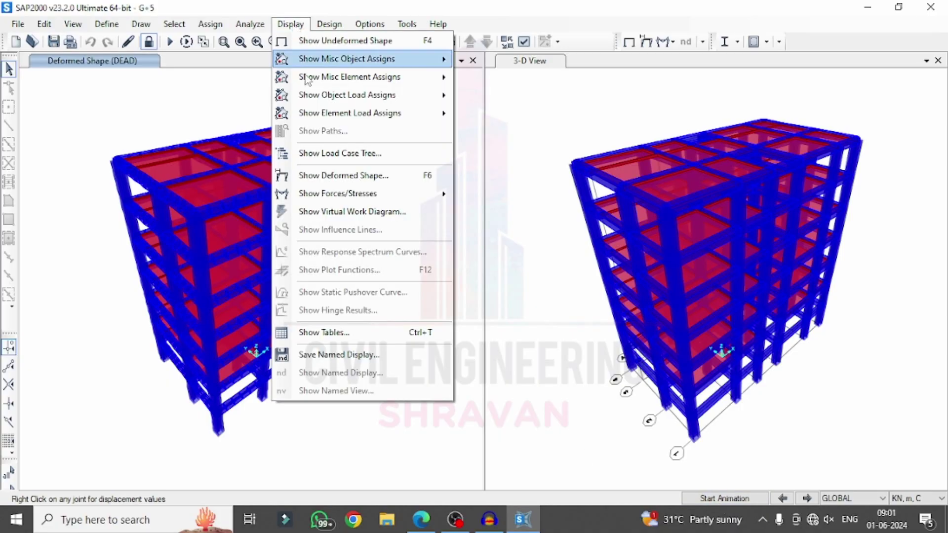
pyautogui.moveTo(336, 200)
pyautogui.click(549, 236)
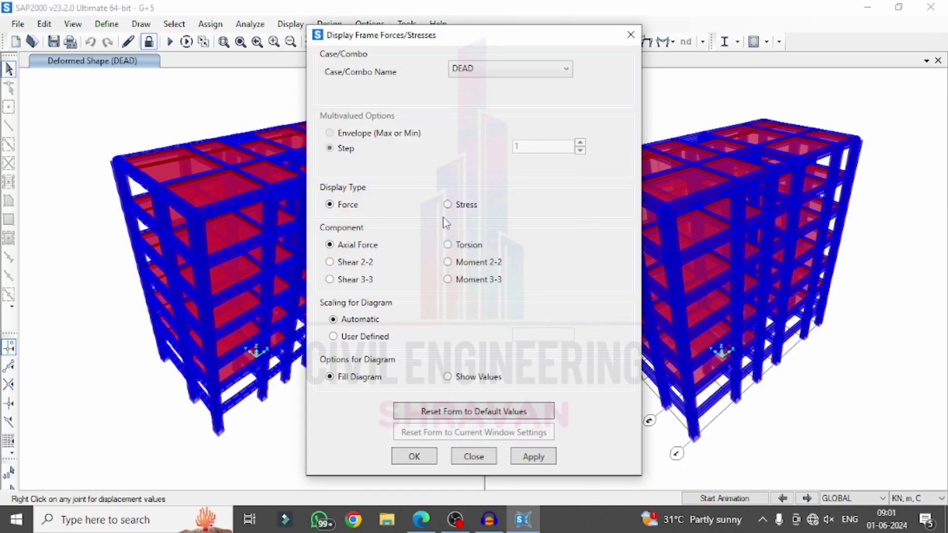
pyautogui.click(334, 262)
pyautogui.click(539, 71)
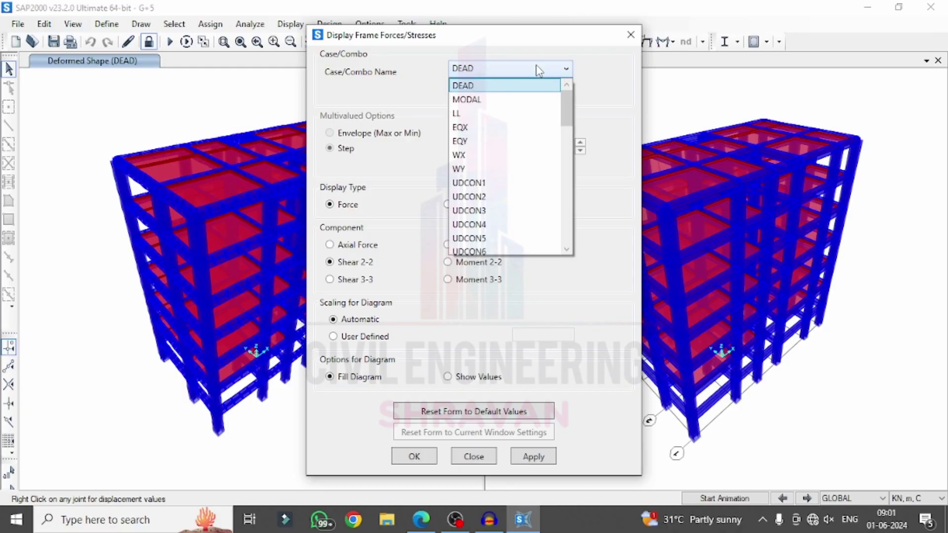
pyautogui.click(539, 71)
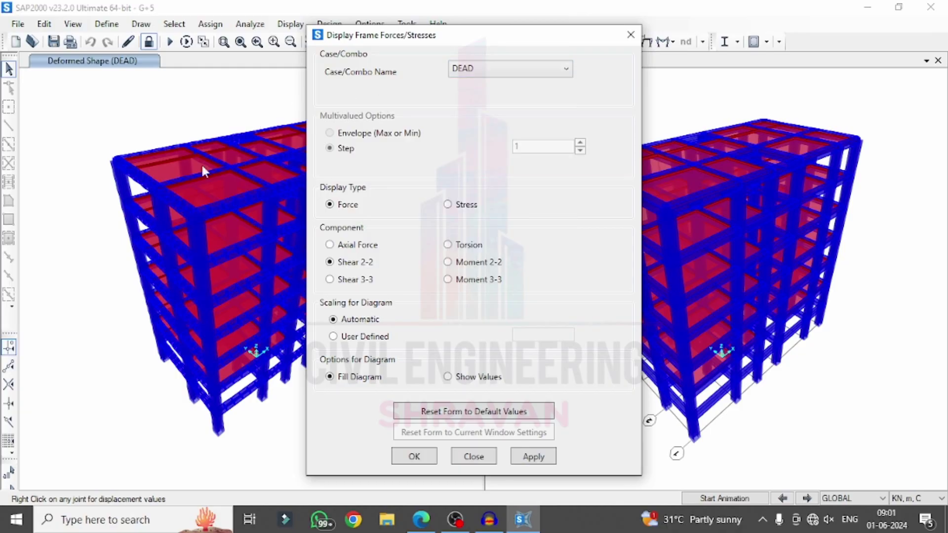
pyautogui.moveTo(482, 36); pyautogui.dragTo(788, 70)
# - Set the display to the Standard view type with Fill Objects enabled and apply it to all windows
pyautogui.click(541, 45)
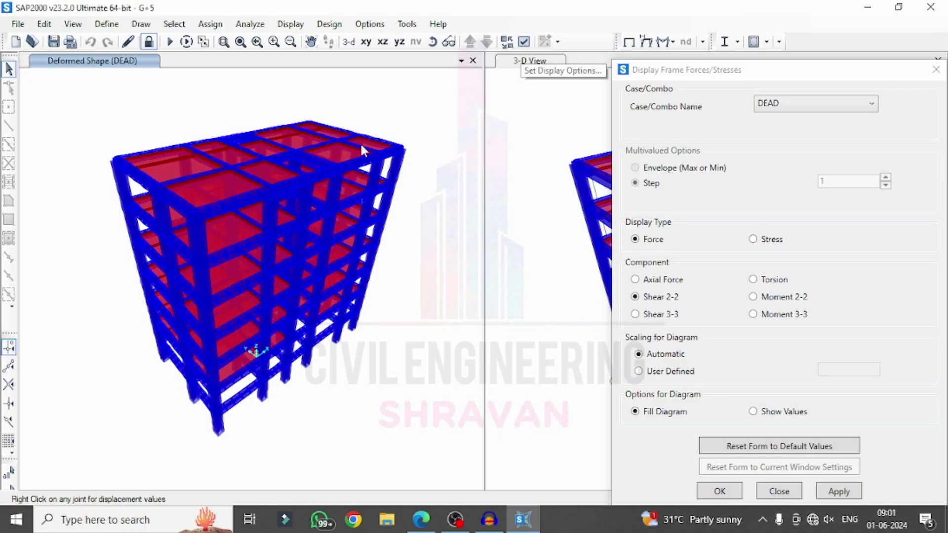
pyautogui.click(523, 41)
pyautogui.click(432, 77)
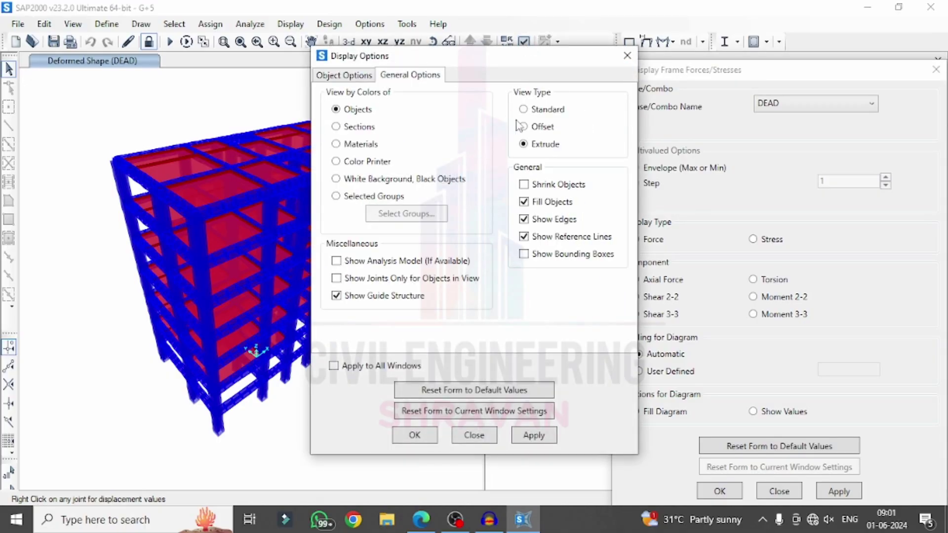
pyautogui.click(538, 203)
pyautogui.click(531, 112)
pyautogui.click(345, 368)
pyautogui.click(532, 437)
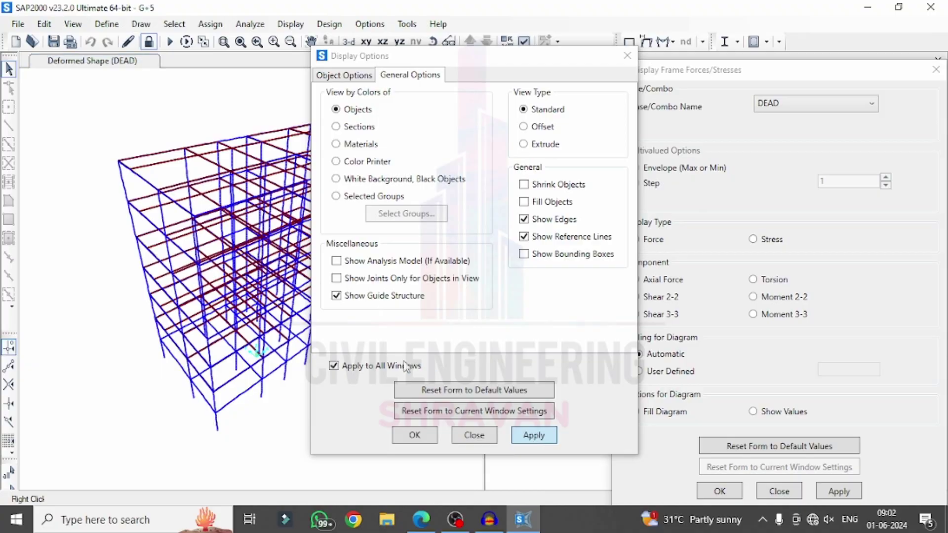
pyautogui.click(523, 205)
pyautogui.click(354, 365)
pyautogui.click(355, 368)
pyautogui.click(532, 435)
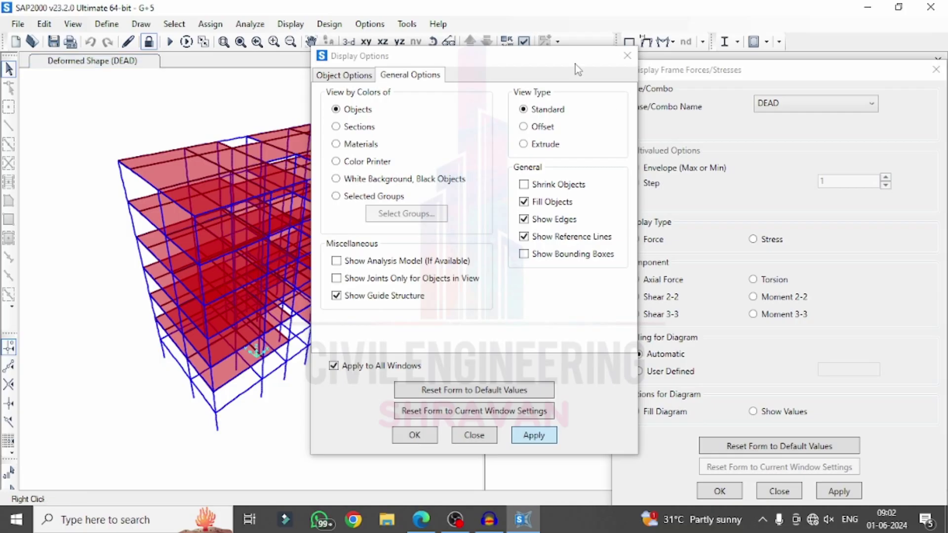
# - Display the filled Shear 2-2 force diagram of the frames for the DEAD case
pyautogui.click(690, 74)
pyautogui.moveTo(676, 75); pyautogui.dragTo(404, 40)
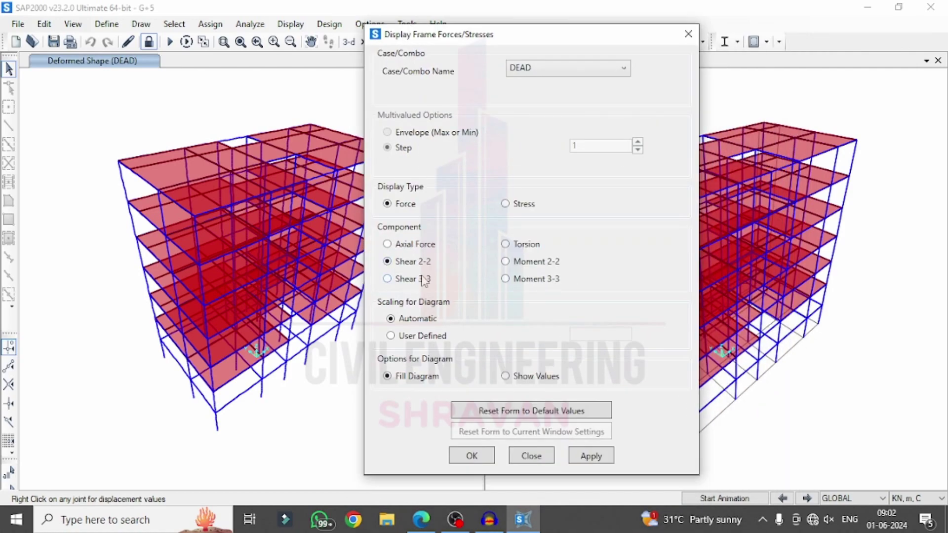
pyautogui.click(584, 458)
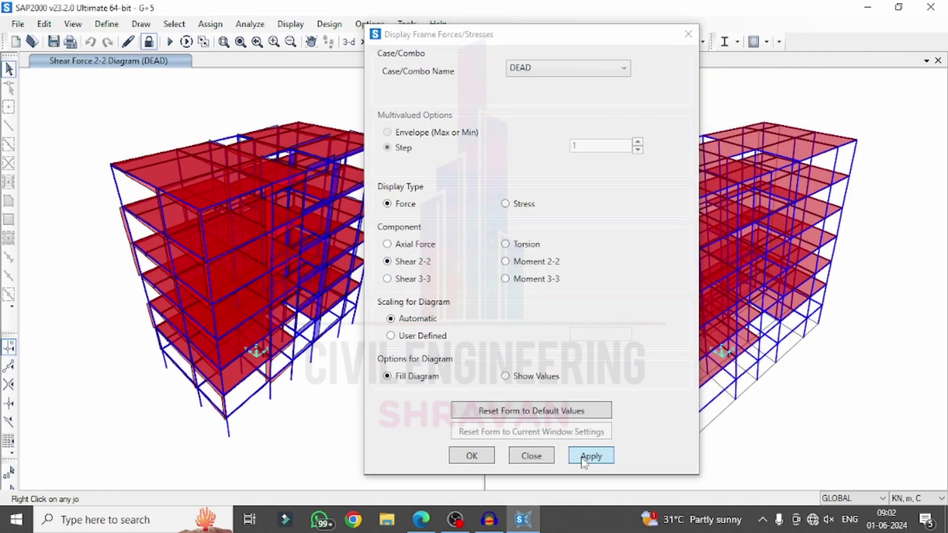
# - Display the Moment 3-3 and Torsion diagrams for the DEAD case in turn, and close the forces dialog
pyautogui.click(535, 280)
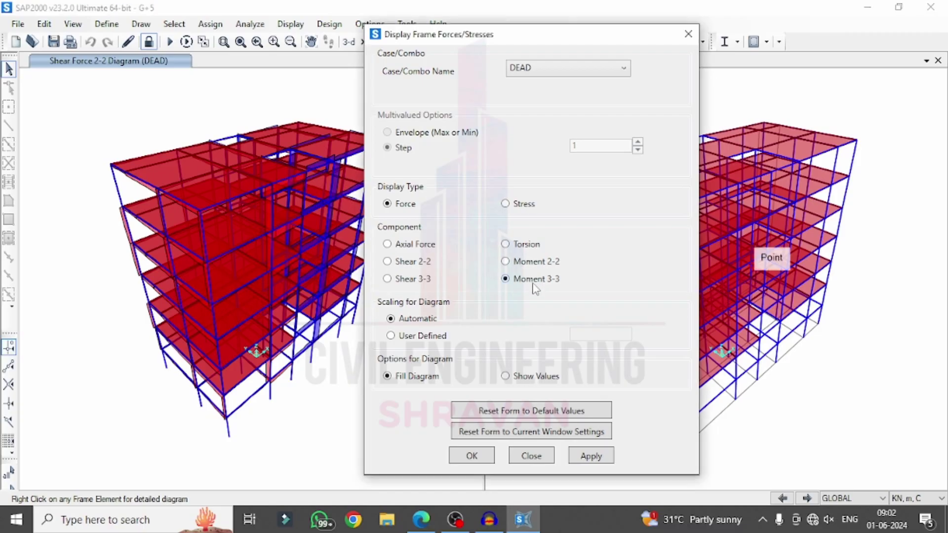
pyautogui.click(586, 458)
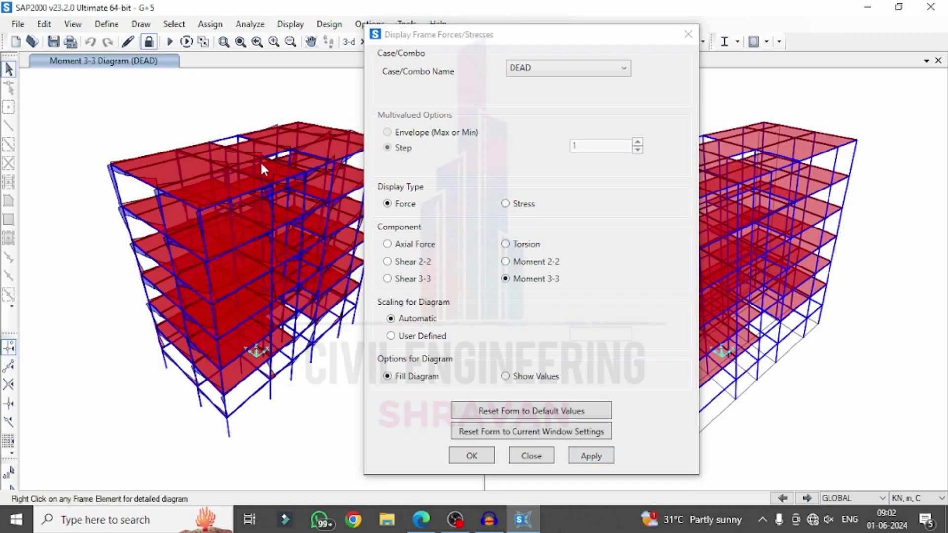
pyautogui.click(519, 244)
pyautogui.click(588, 456)
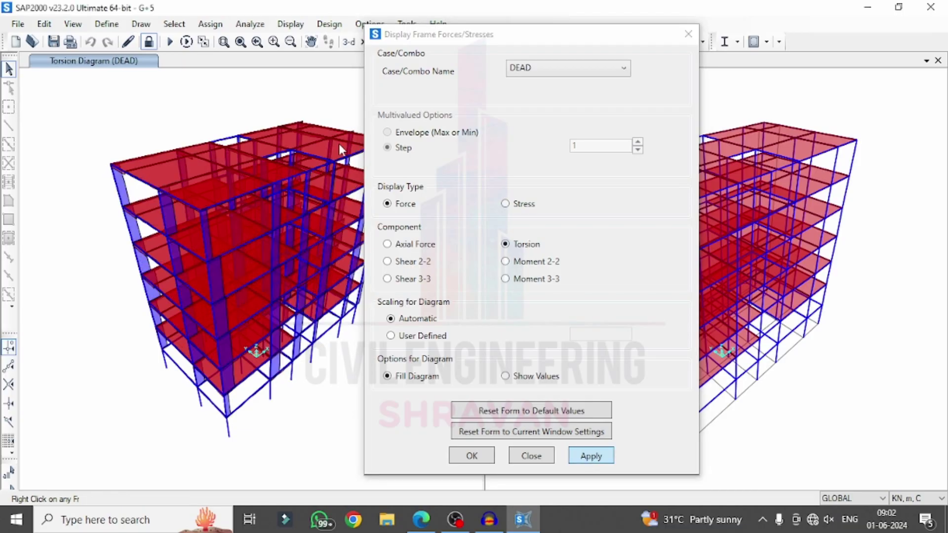
pyautogui.press('Escape')
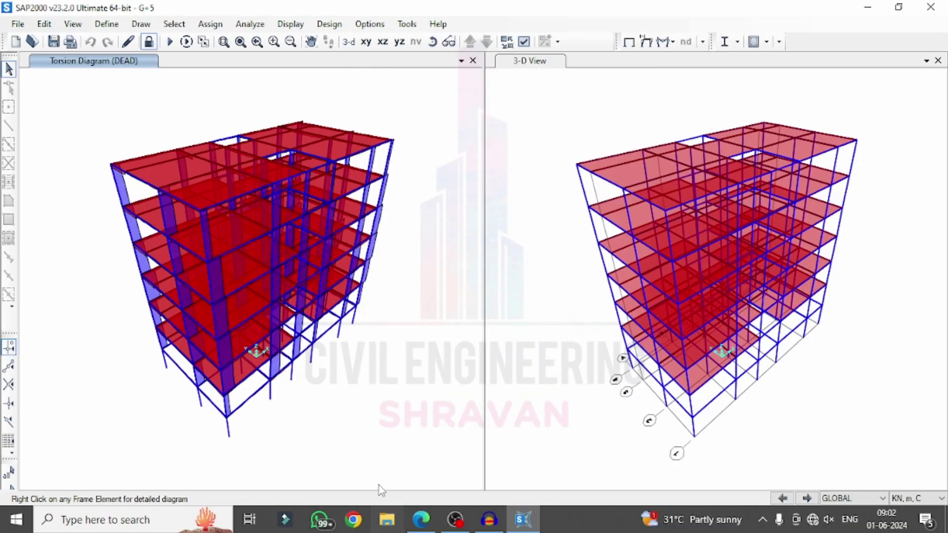